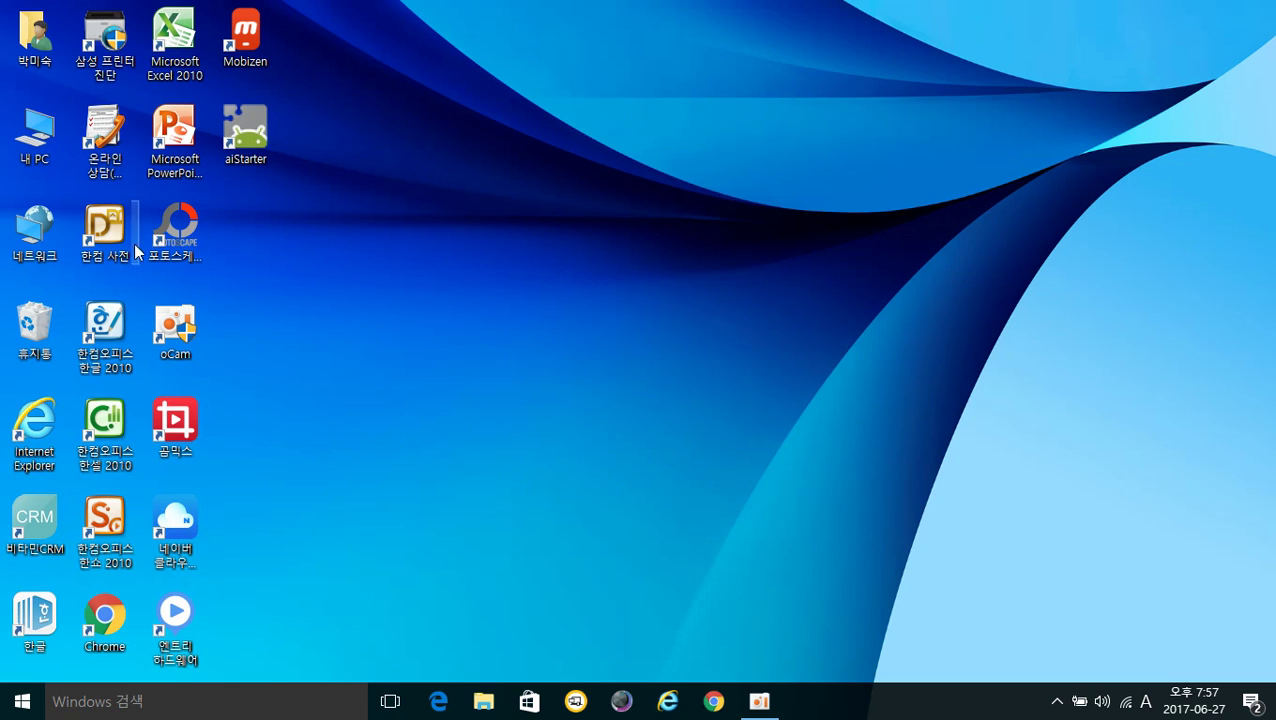
# Open the 엑셀2강 workbook from the Documents folder
pyautogui.doubleClick(36, 140)
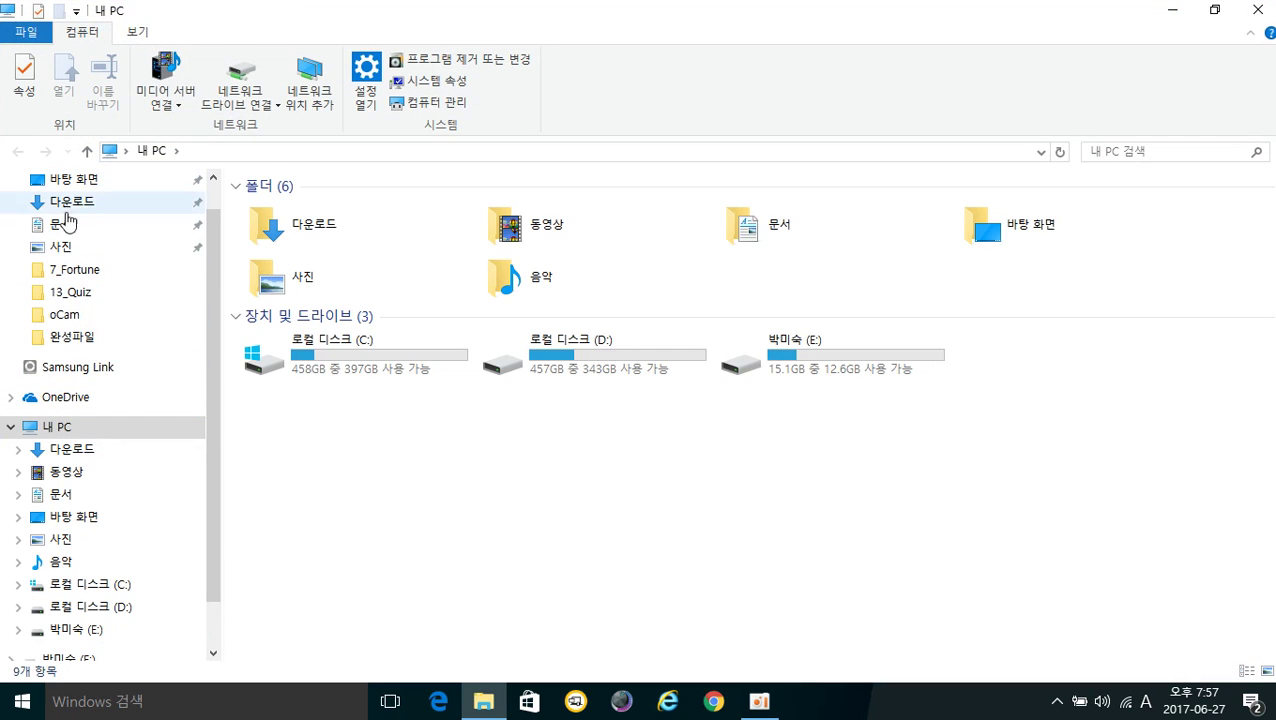
pyautogui.click(66, 503)
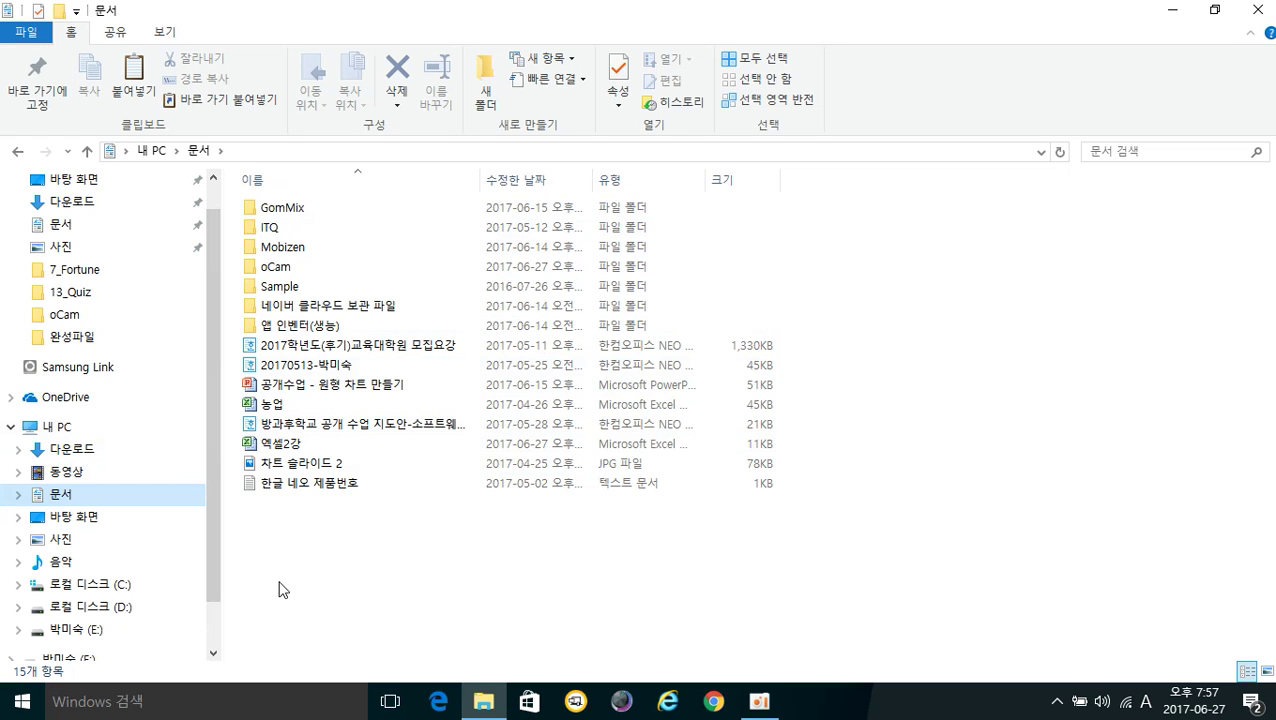
pyautogui.doubleClick(255, 447)
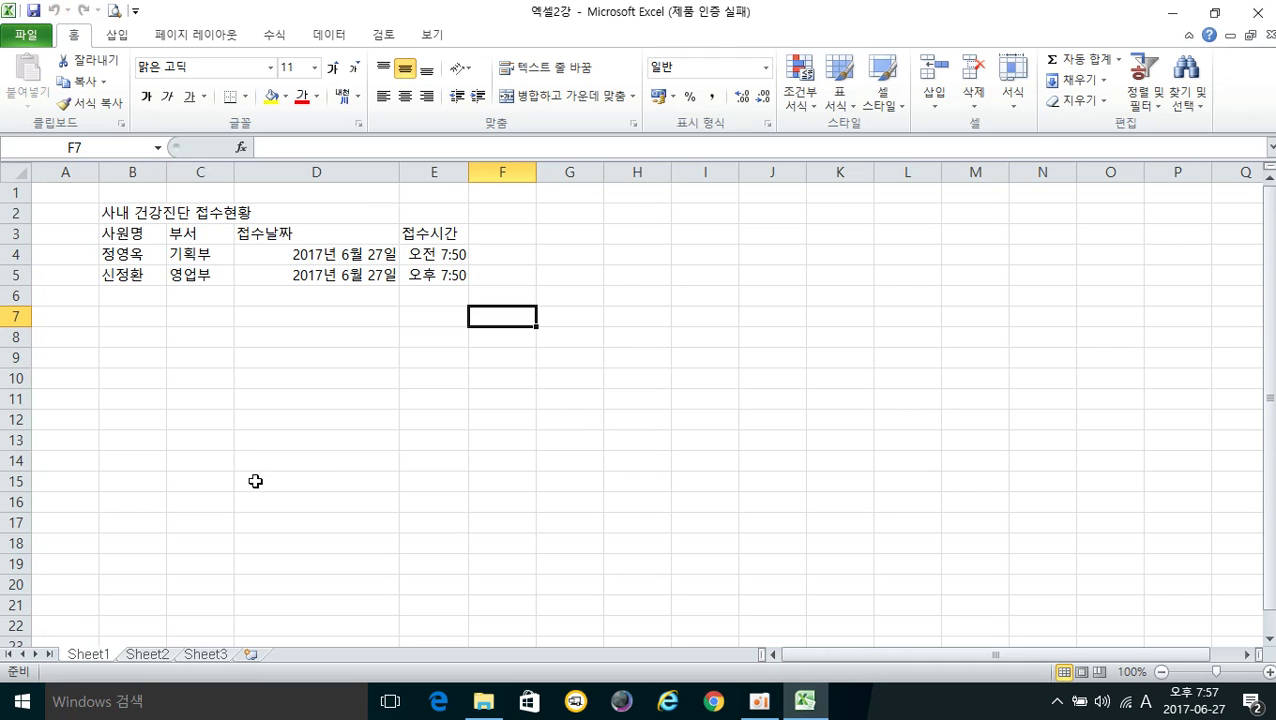
pyautogui.click(818, 526)
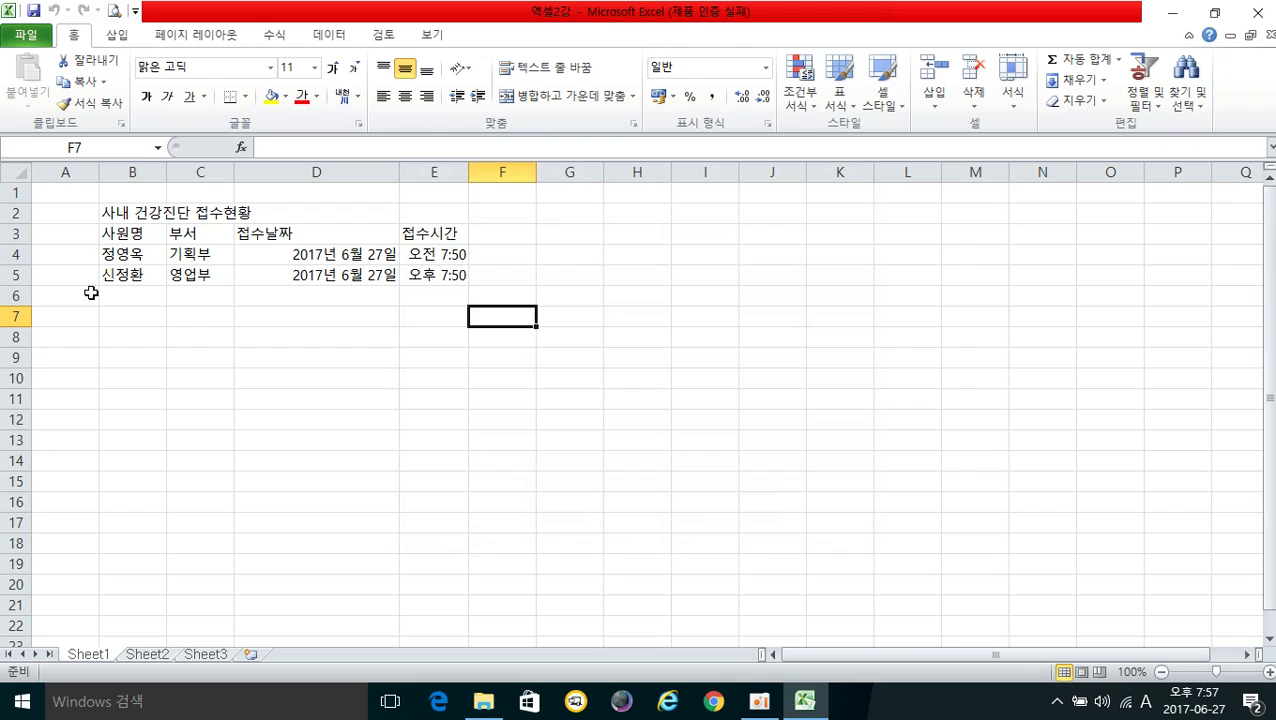
# Set the worksheet zoom to 150%
pyautogui.click(118, 215)
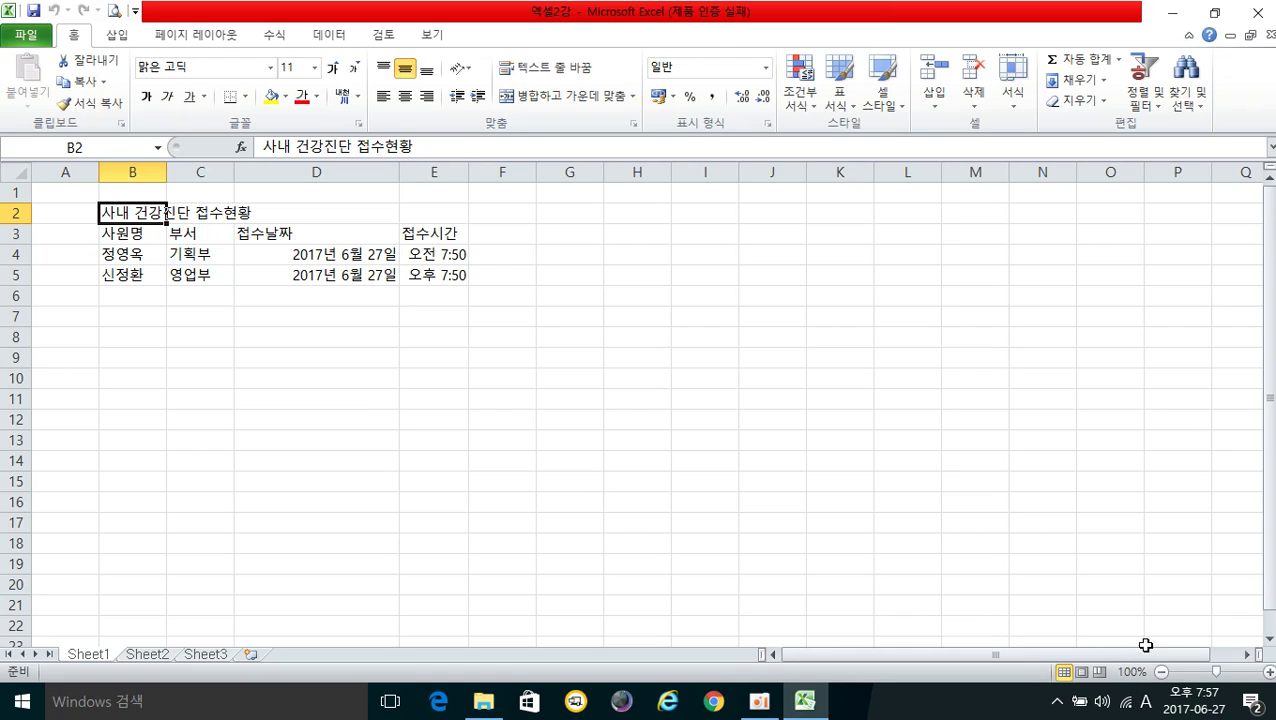
pyautogui.click(1268, 672)
pyautogui.click(1268, 672)
pyautogui.click(1268, 672)
pyautogui.click(1268, 672)
pyautogui.click(1268, 672)
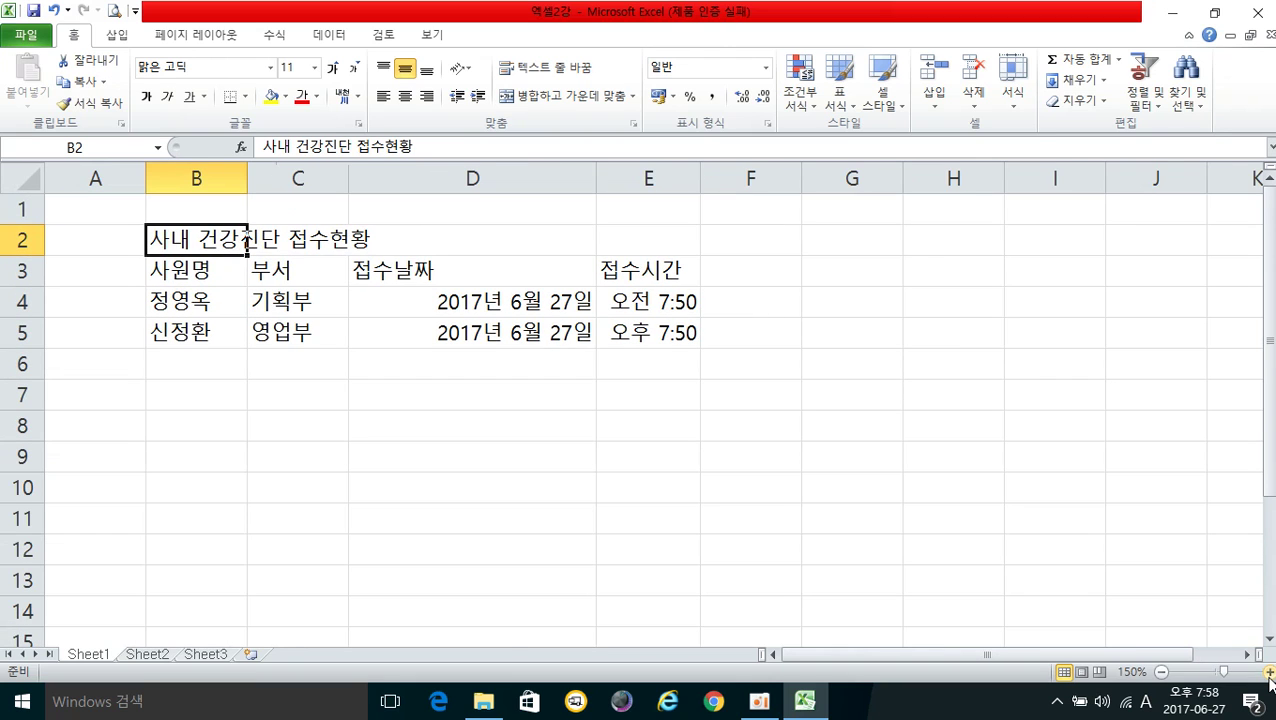
pyautogui.click(1268, 672)
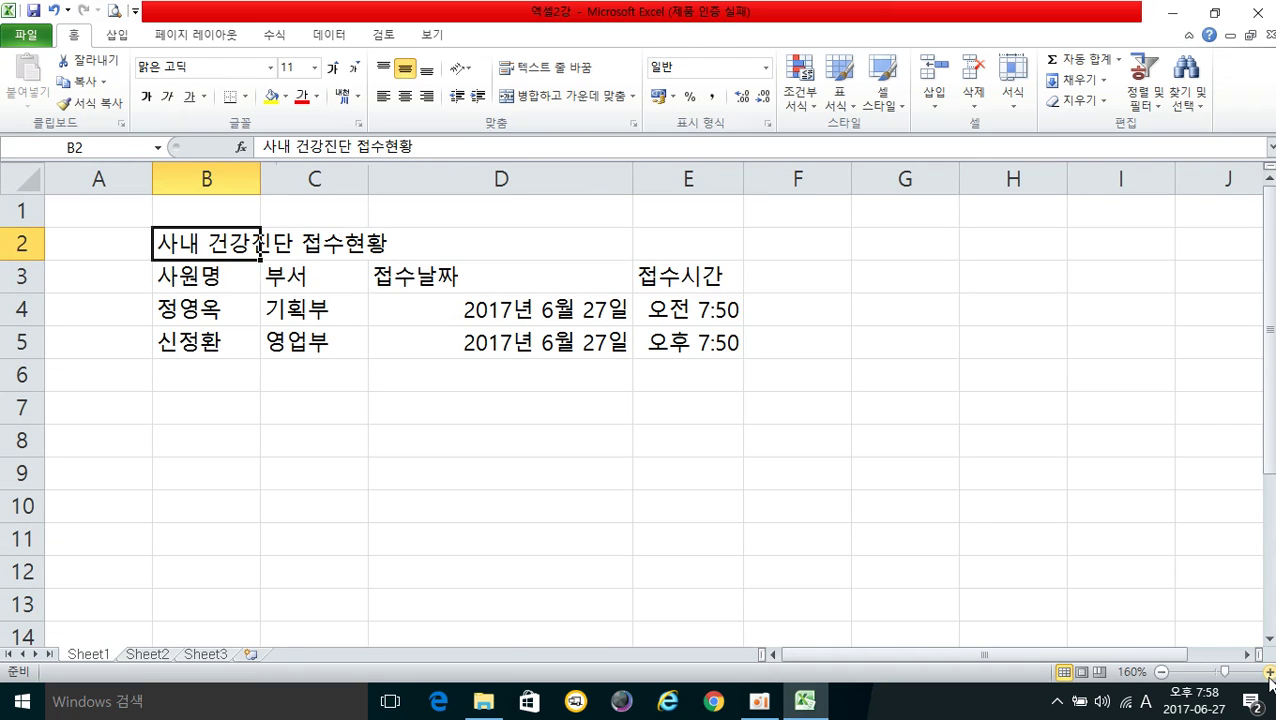
pyautogui.click(1162, 674)
pyautogui.click(1161, 673)
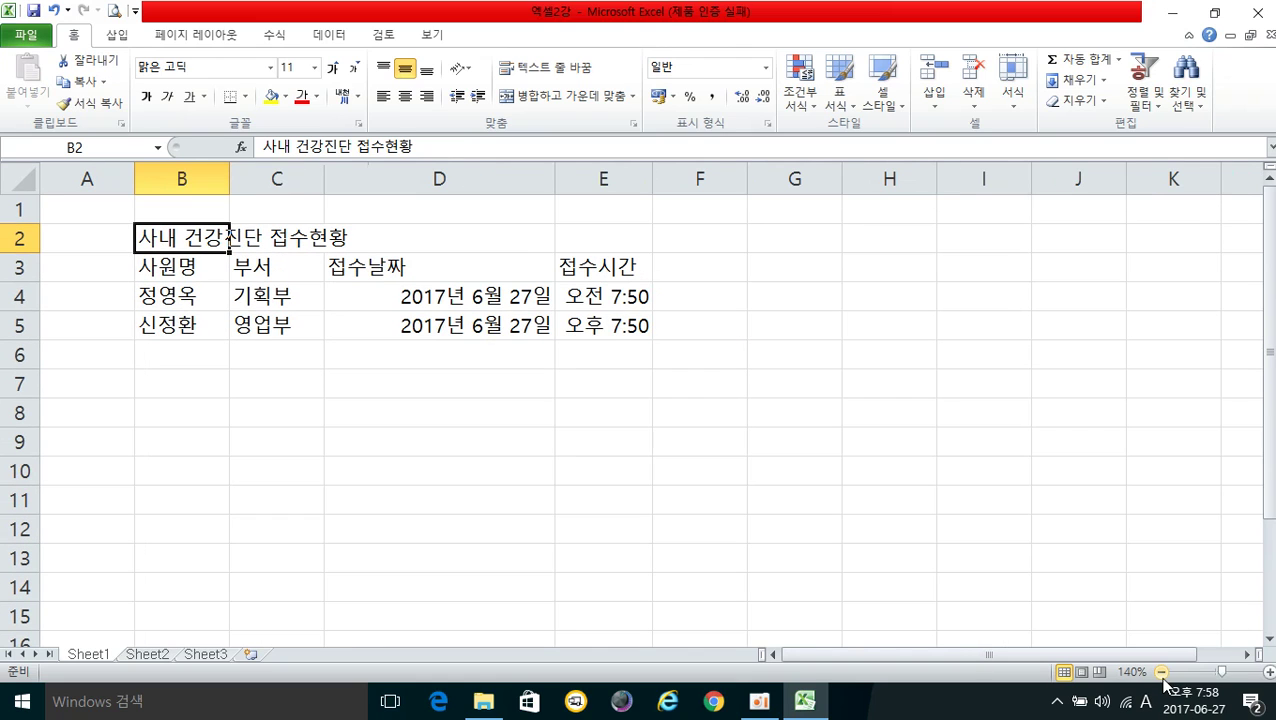
pyautogui.click(1268, 673)
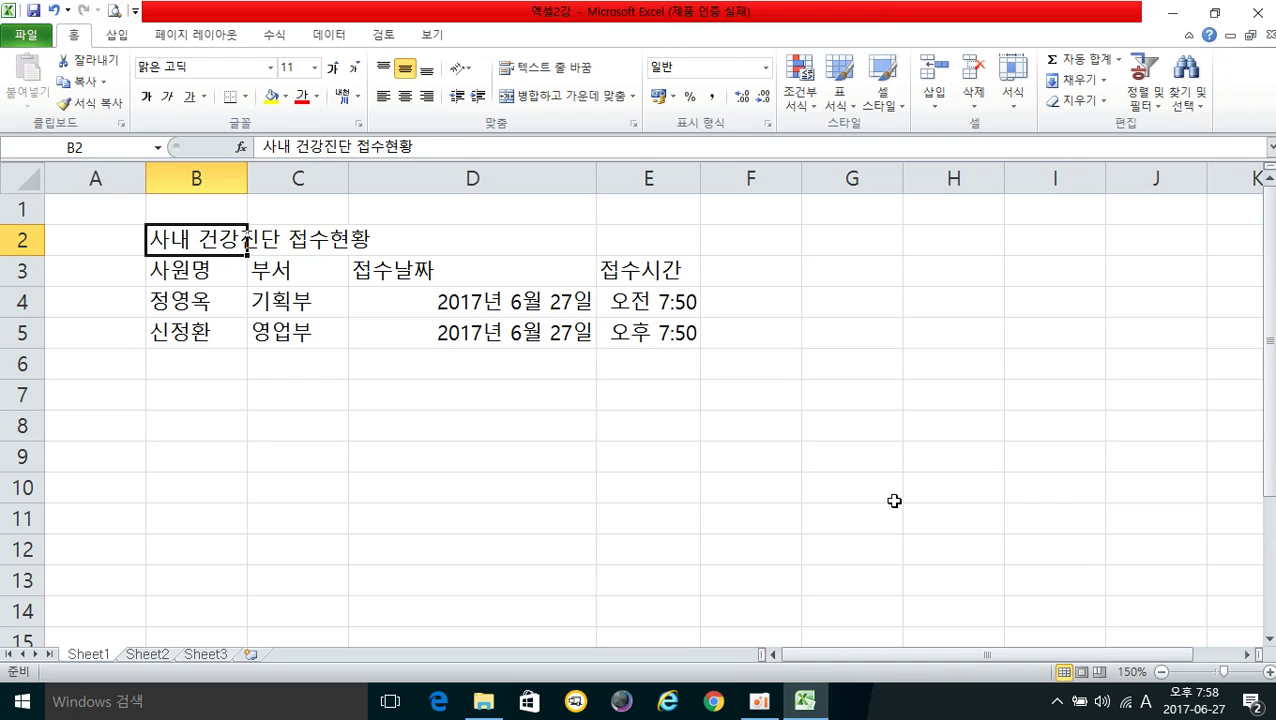
pyautogui.click(386, 462)
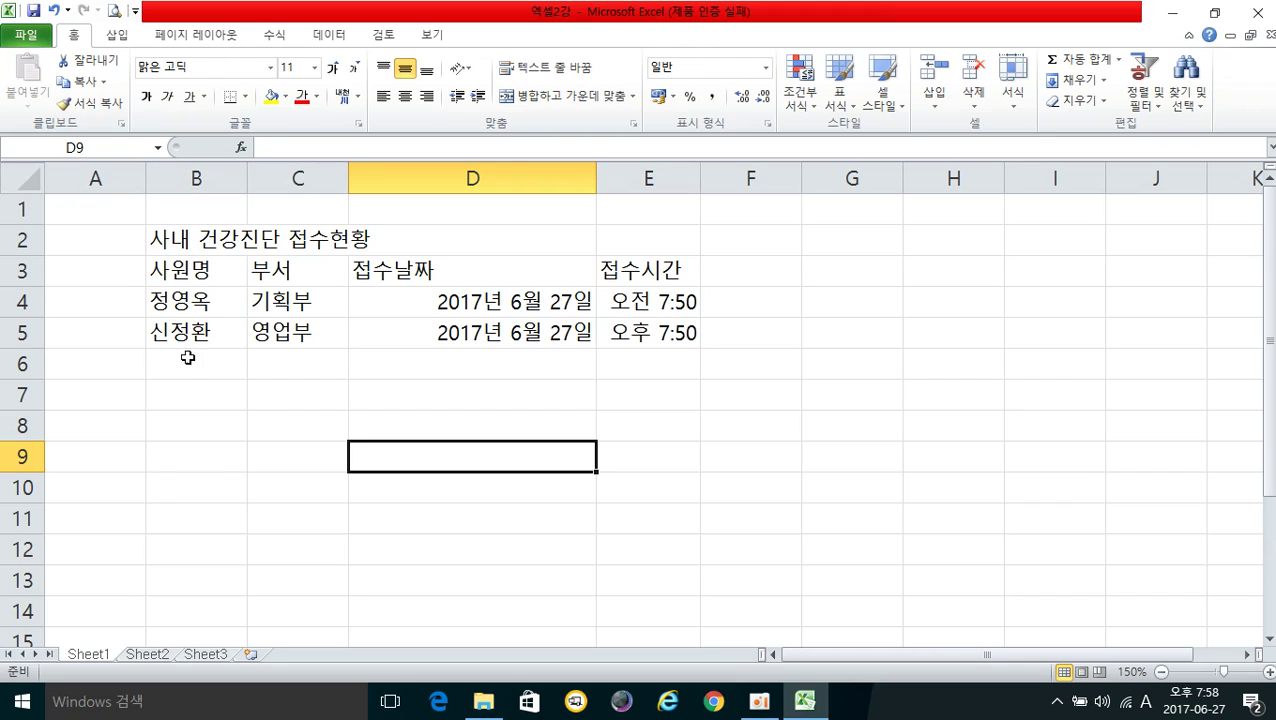
# Insert a ◆ symbol before 사내 in the title in cell B2, using the special characters of the consonant ㅁ
pyautogui.click(198, 245)
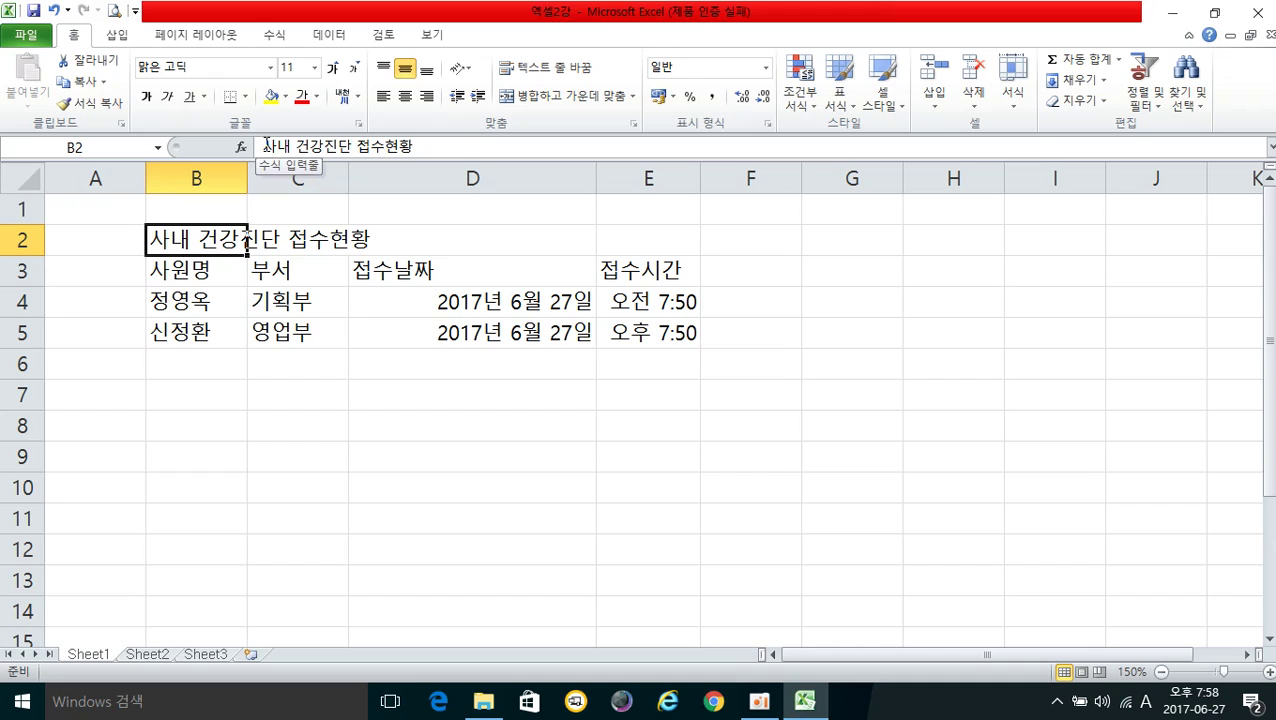
pyautogui.doubleClick(181, 242)
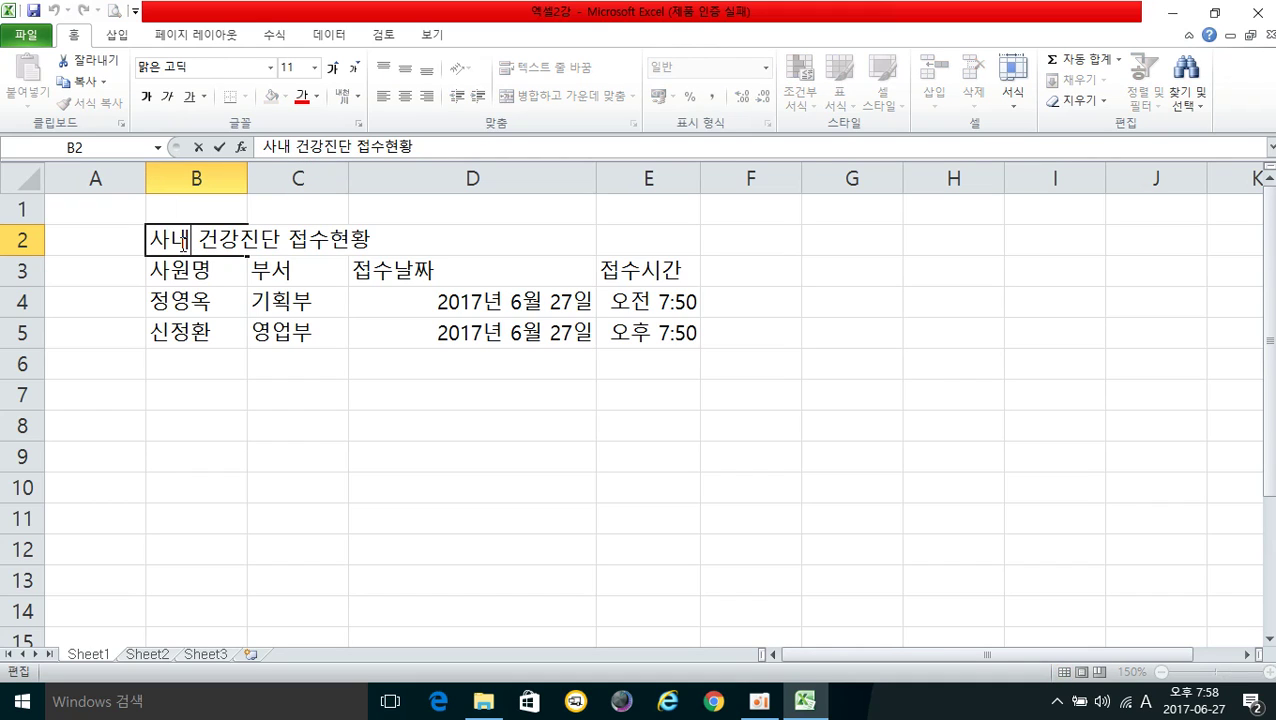
pyautogui.click(153, 240)
pyautogui.doubleClick(156, 240)
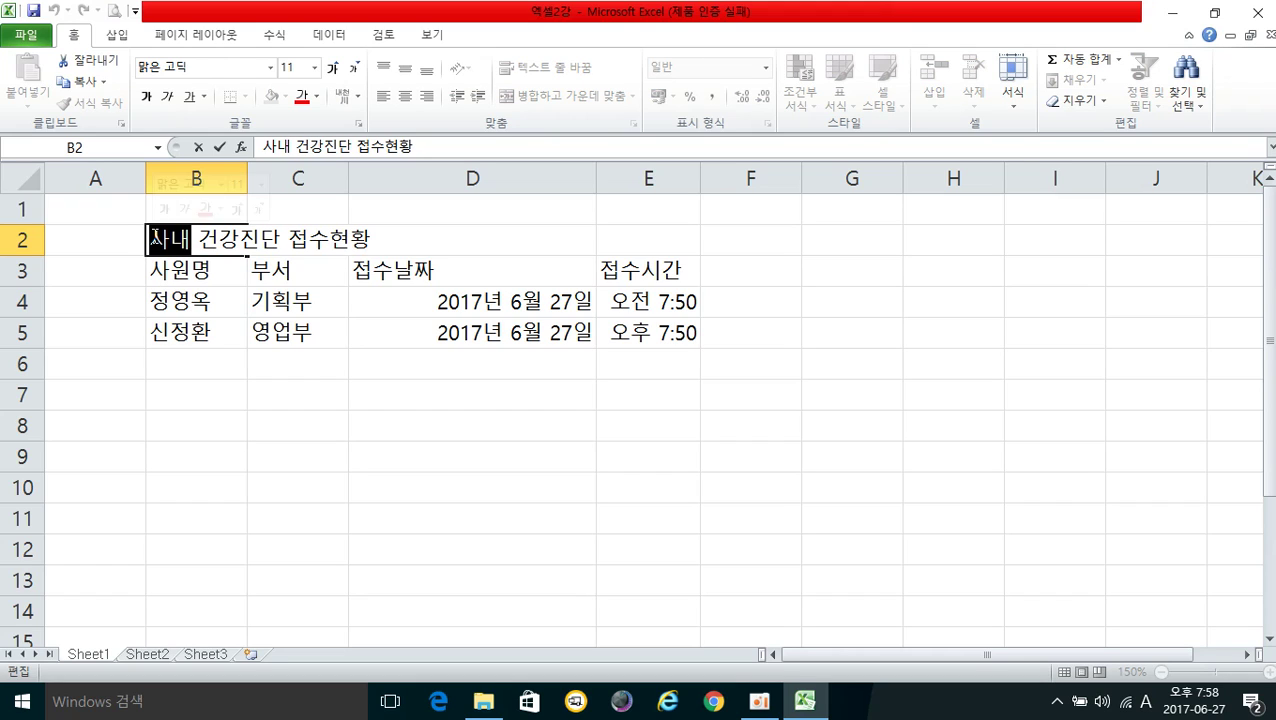
pyautogui.click(155, 239)
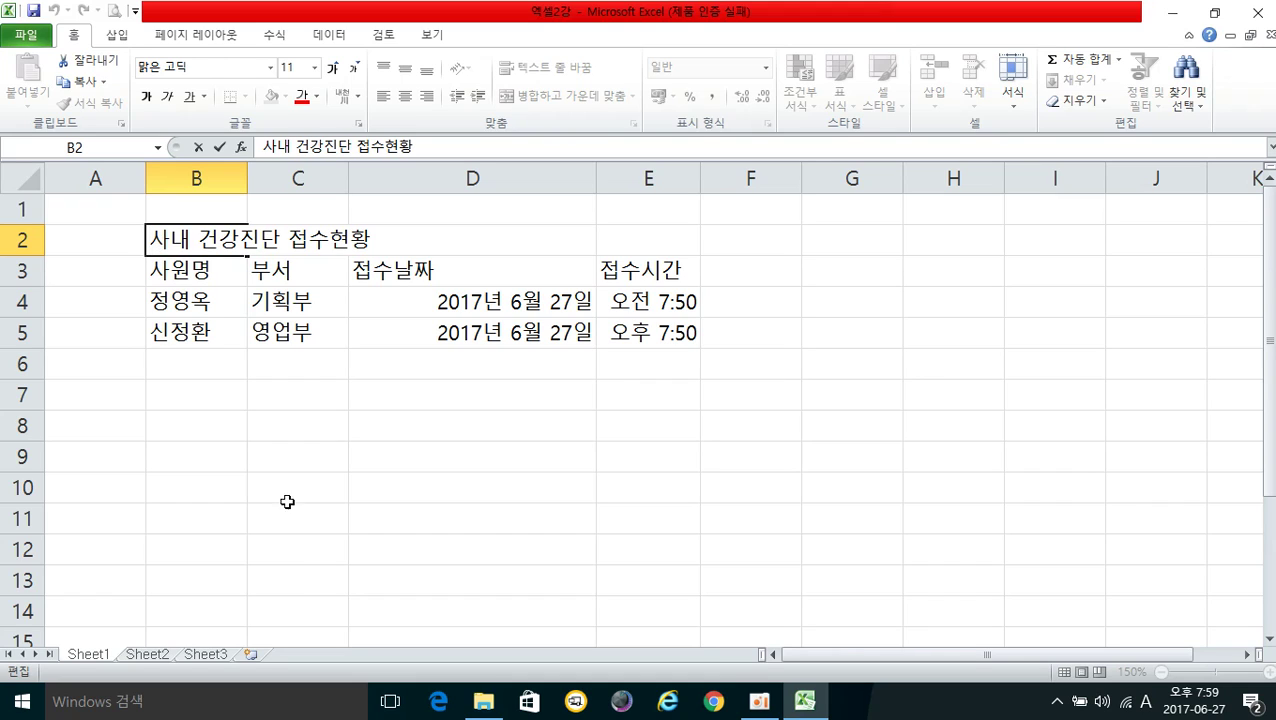
pyautogui.write('a')
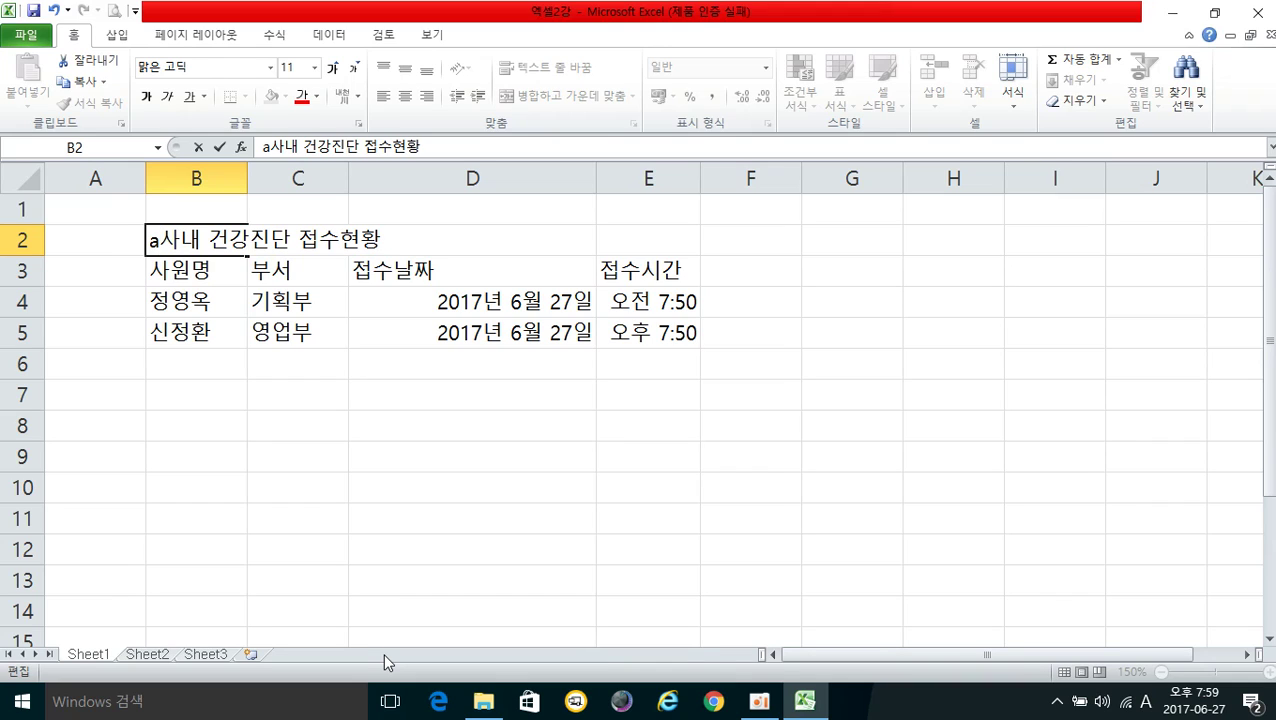
pyautogui.press('BackSpace')
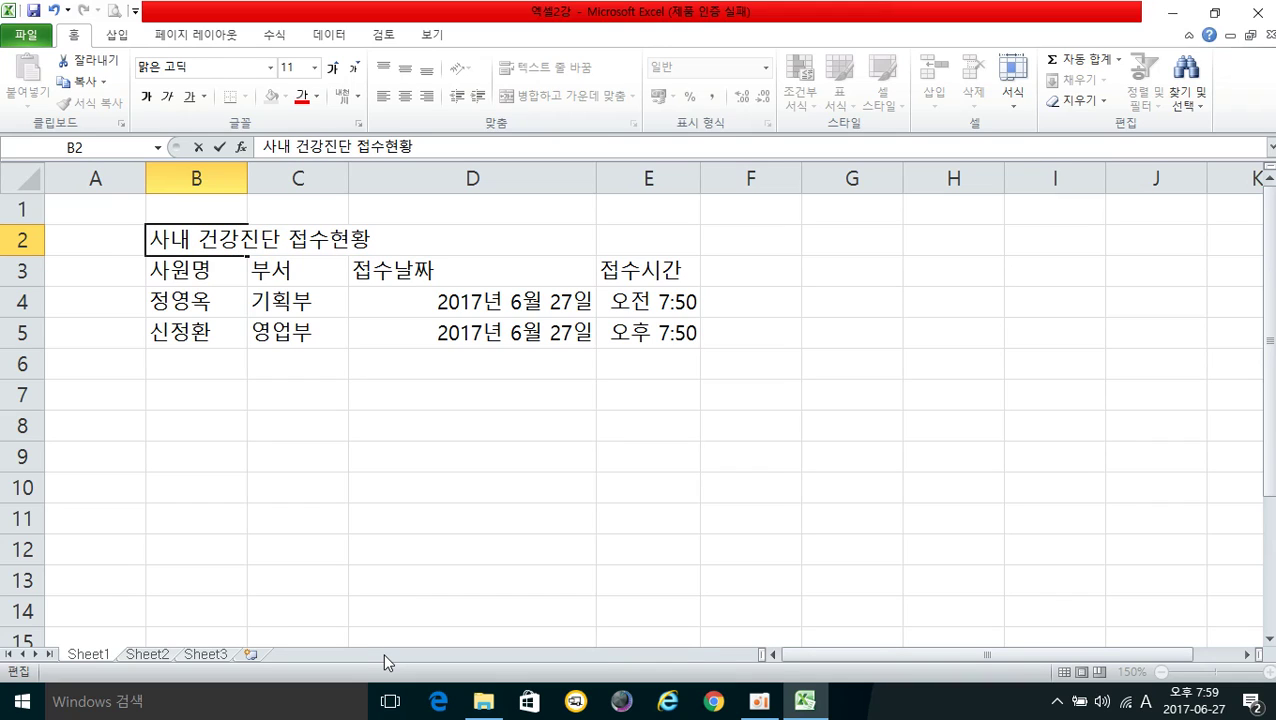
pyautogui.press('Hangul')
pyautogui.write('ㅁ')
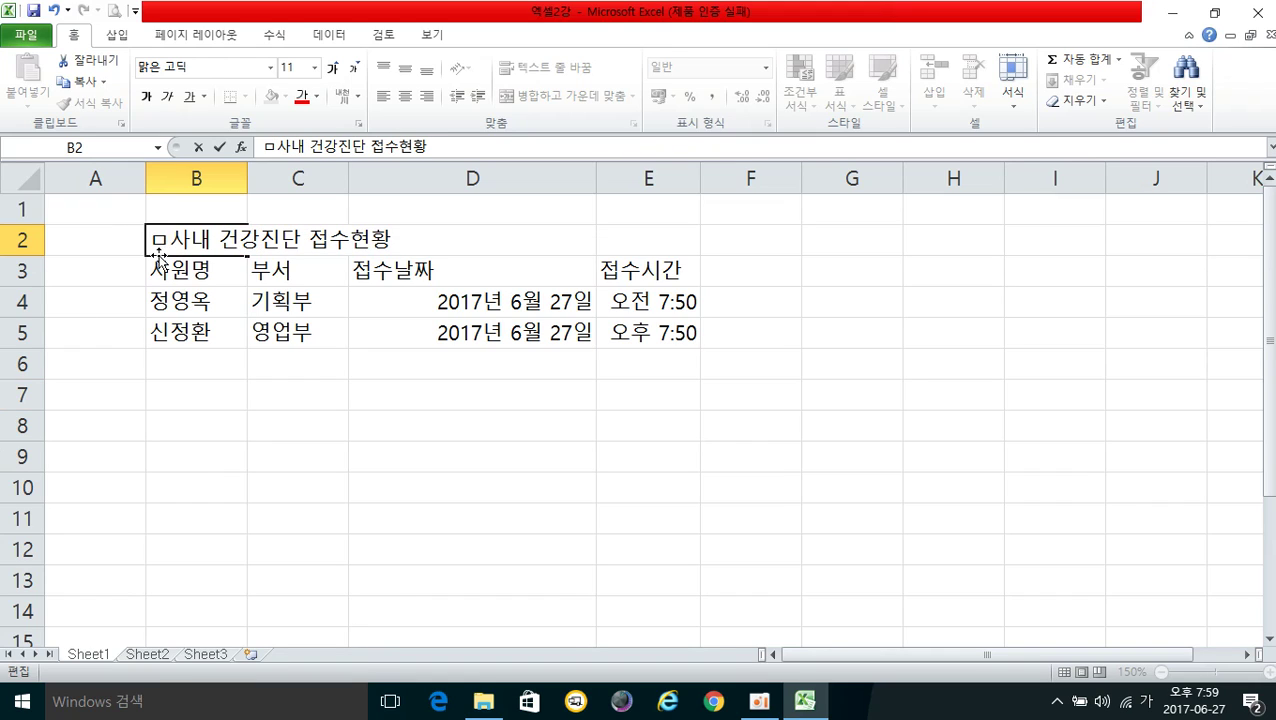
pyautogui.press('Hangul_Hanja')
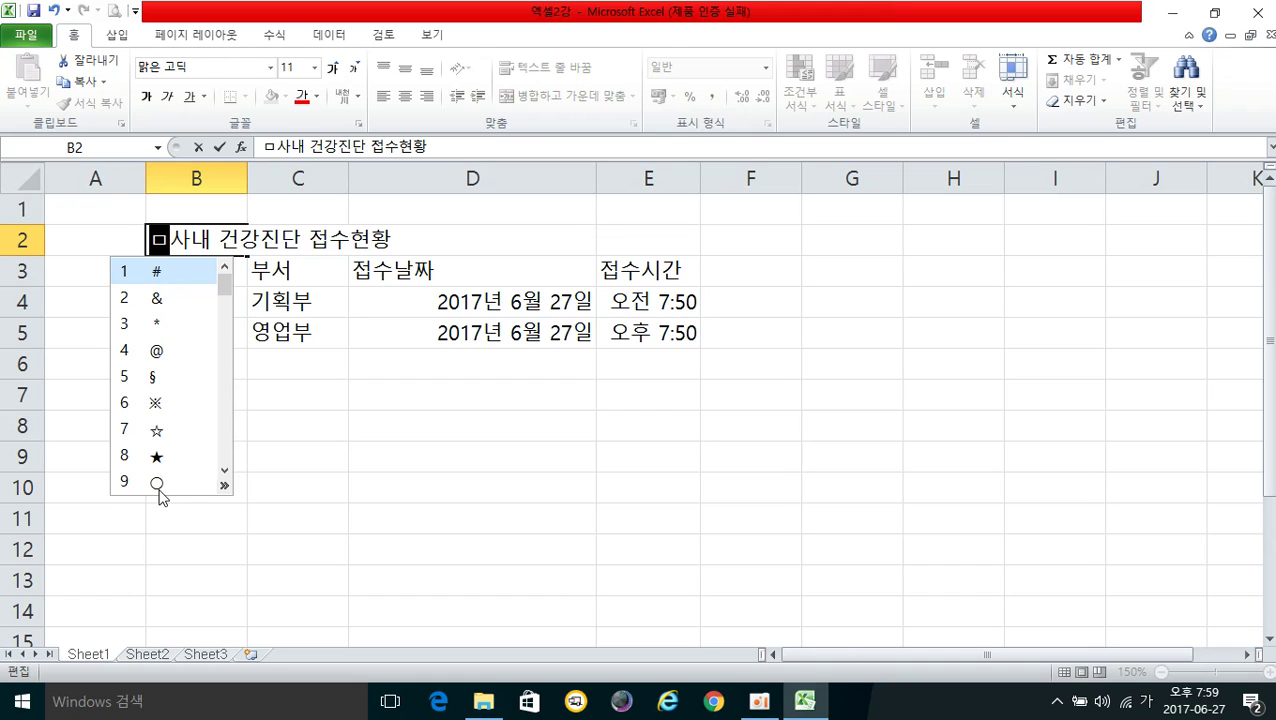
pyautogui.click(224, 486)
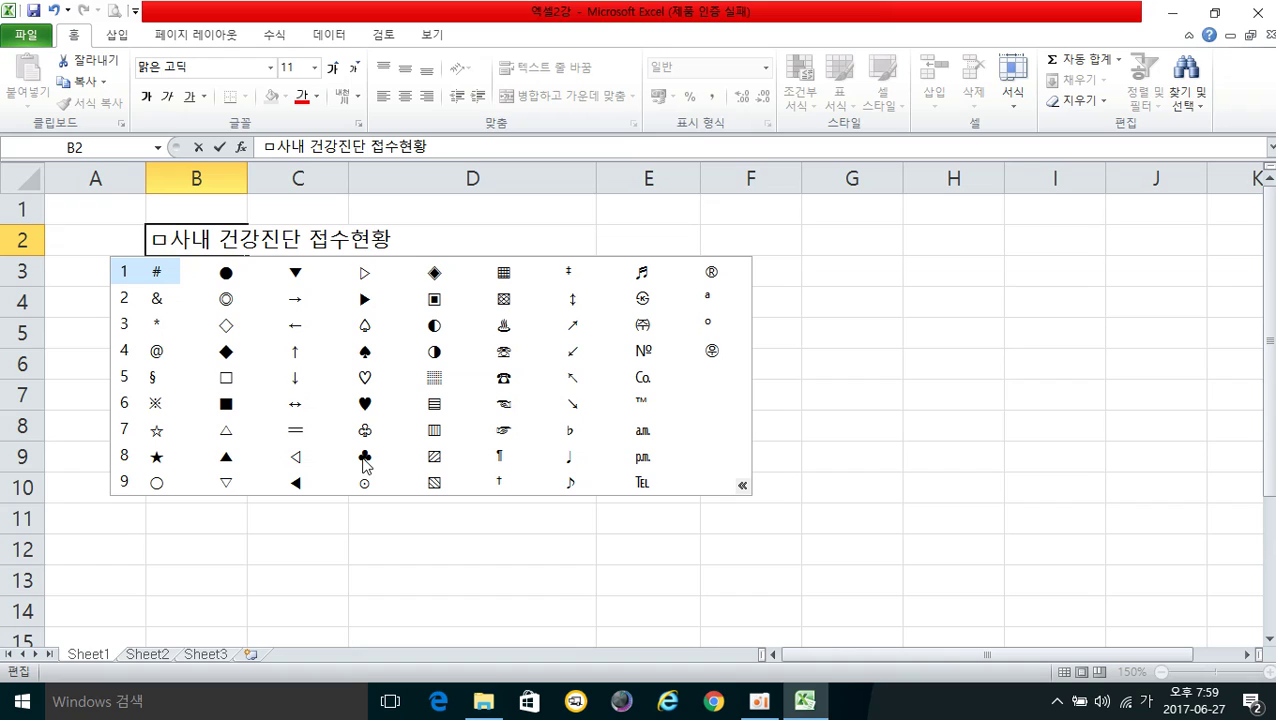
pyautogui.click(225, 354)
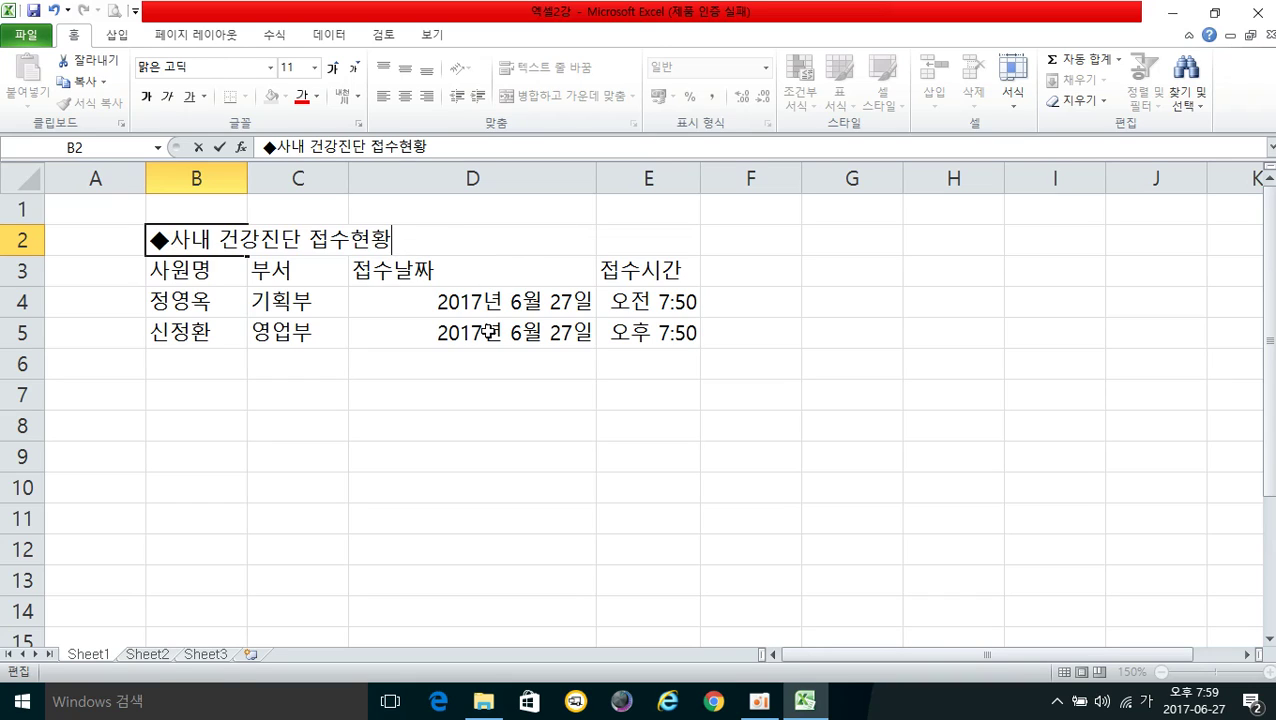
# Add a matching ◆ symbol at the end of the title in cell B2 and commit the entry
pyautogui.write('ㅁ')
pyautogui.press('Hangul_Hanja')
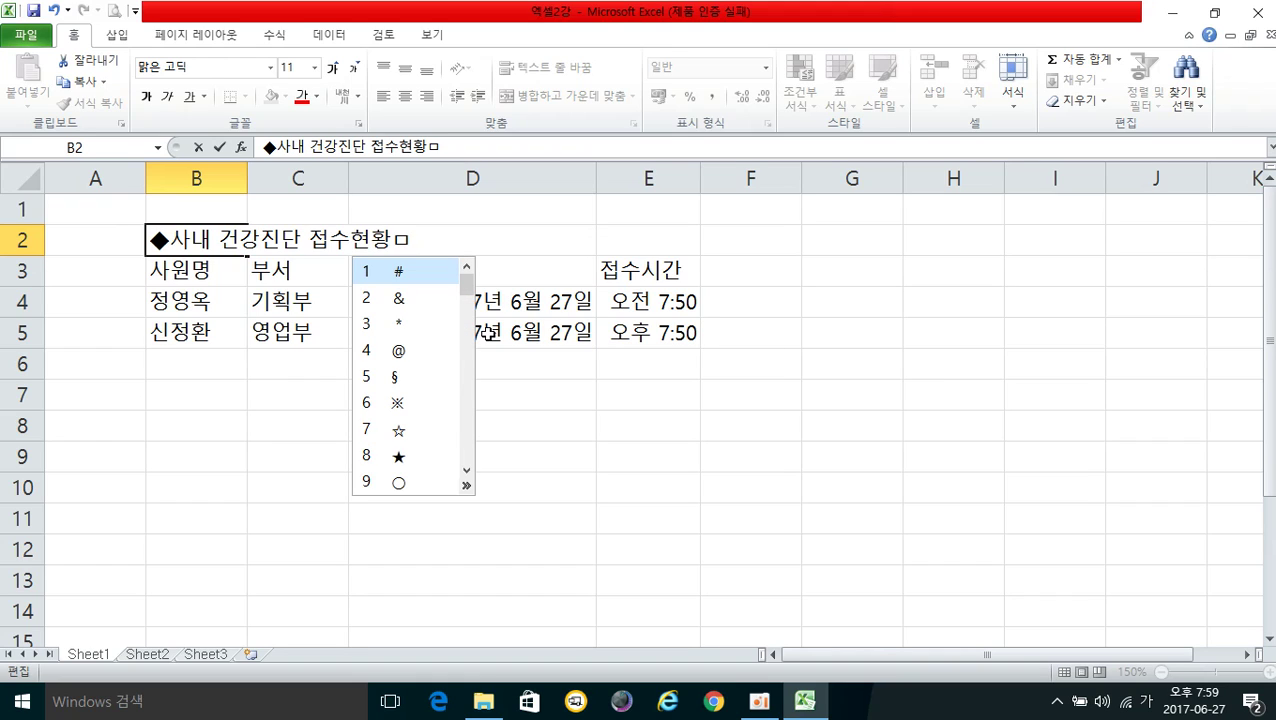
pyautogui.click(465, 488)
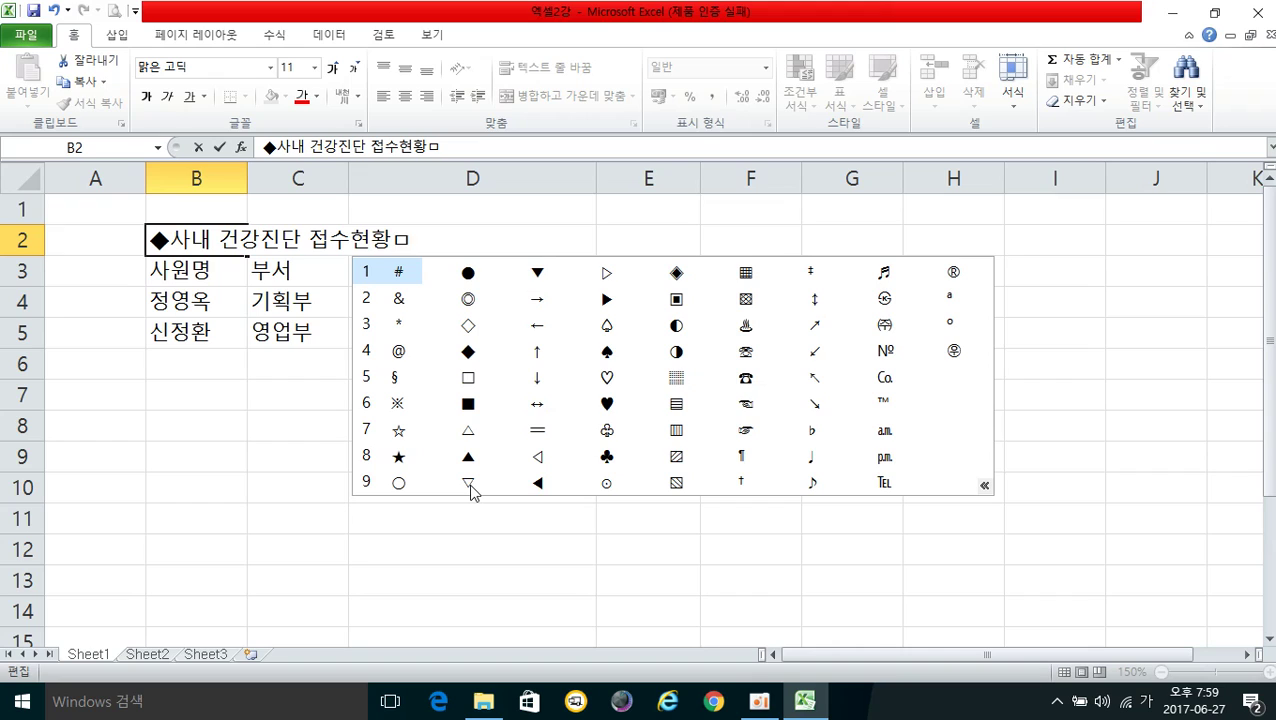
pyautogui.click(470, 353)
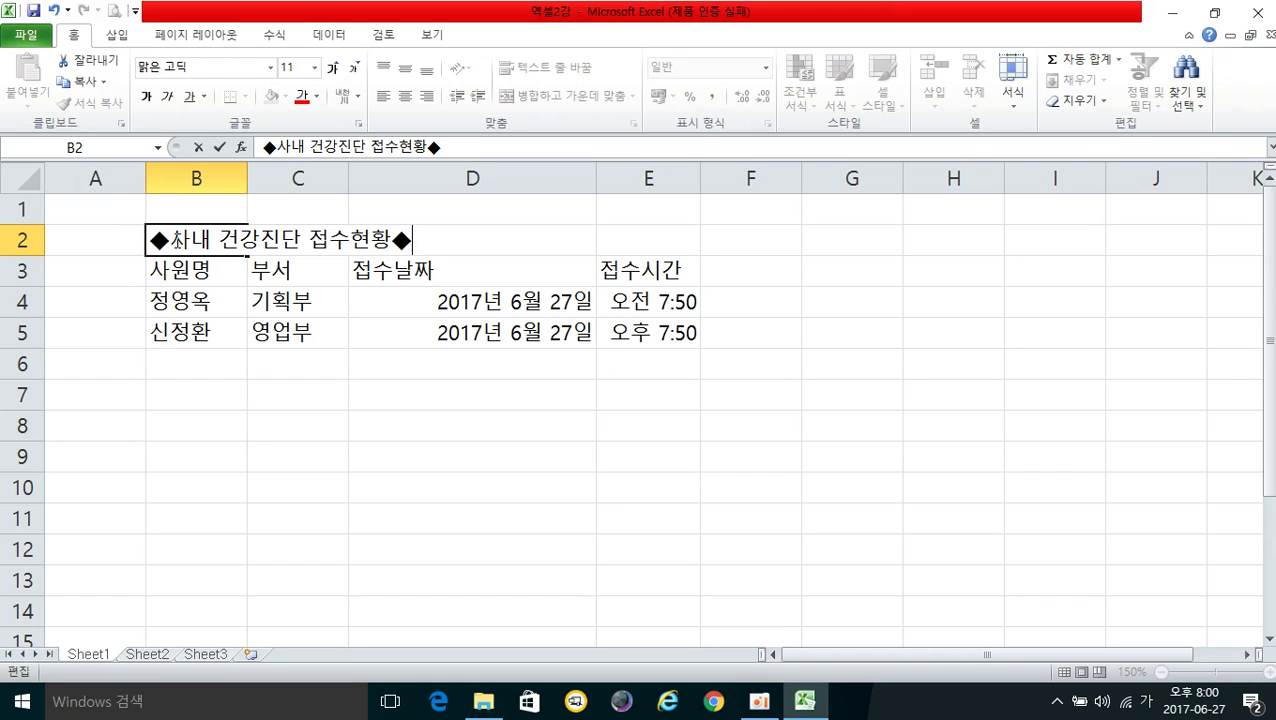
pyautogui.press('Return')
pyautogui.click(221, 418)
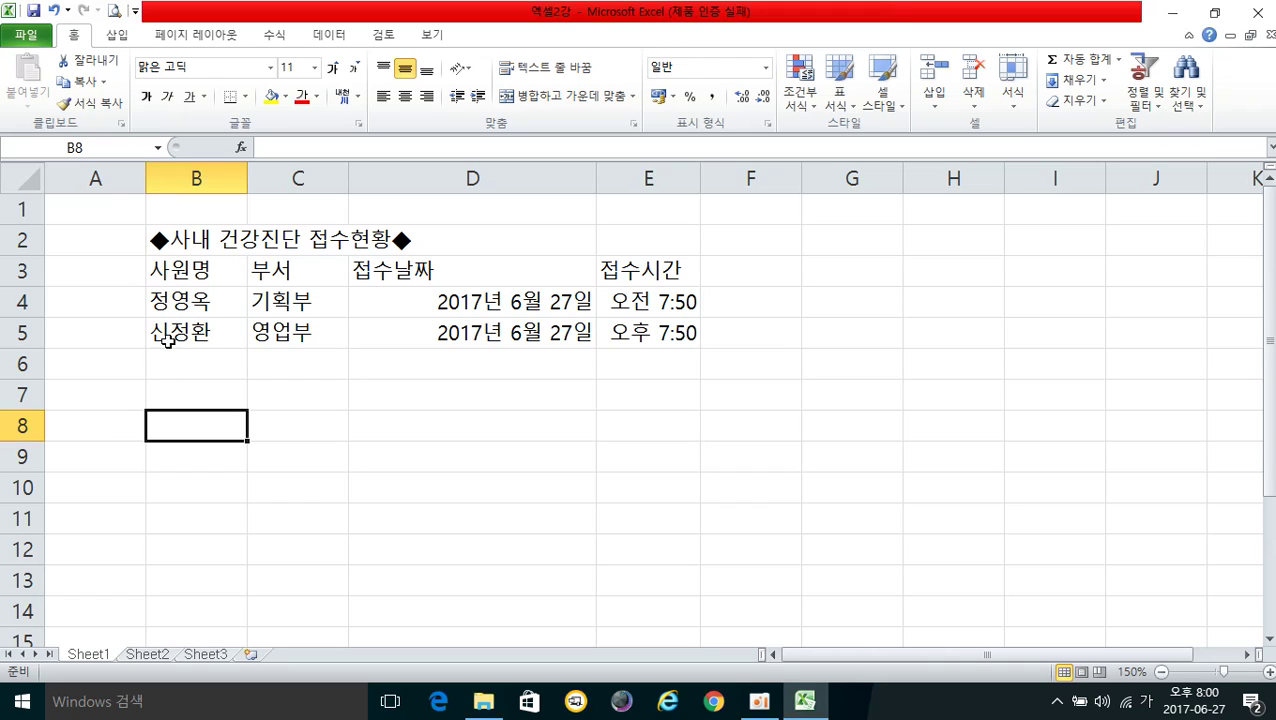
# Convert 사내 in the B2 title to Hanja 社內 in the 한글(漢字) format and commit the entry
pyautogui.click(201, 240)
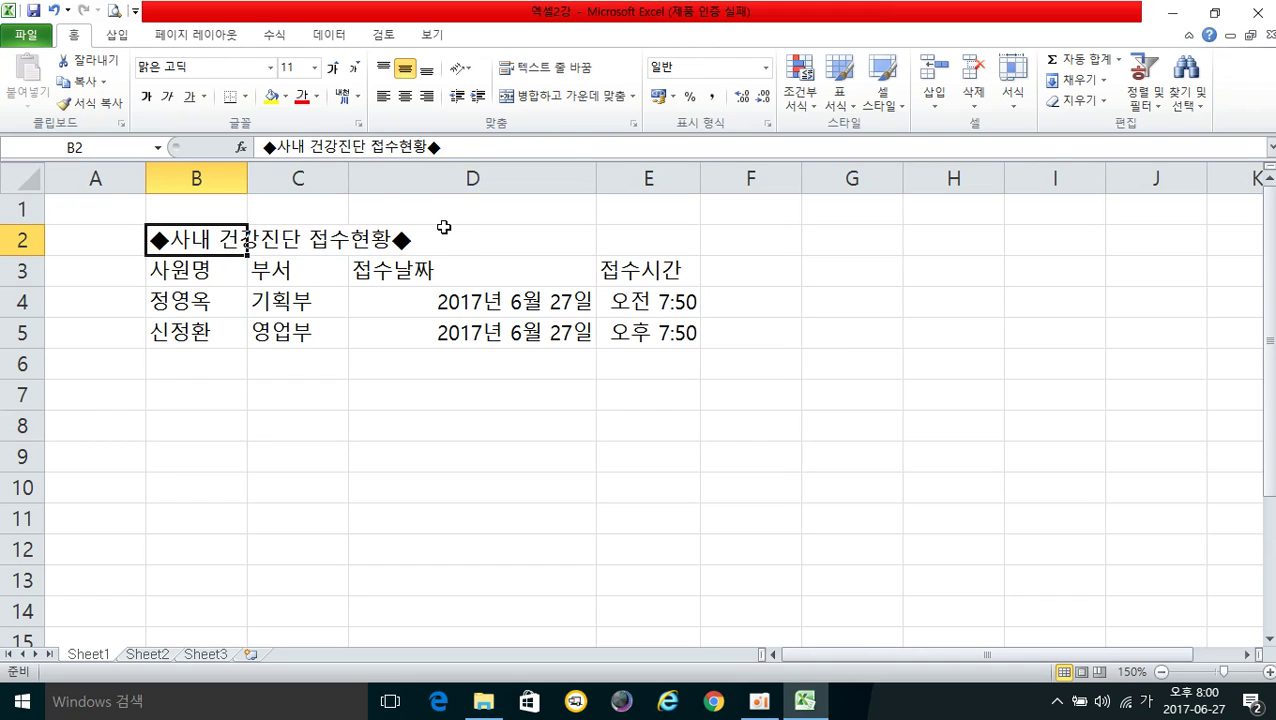
pyautogui.click(281, 147)
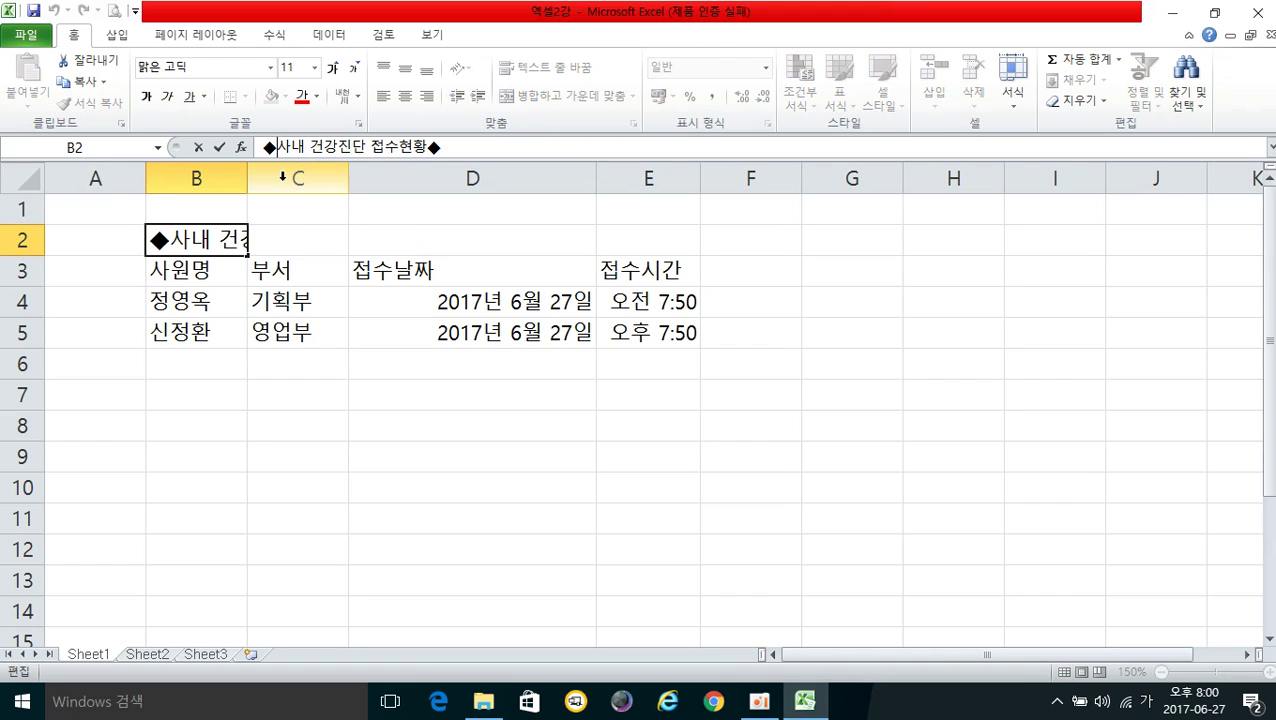
pyautogui.moveTo(281, 147); pyautogui.dragTo(304, 150)
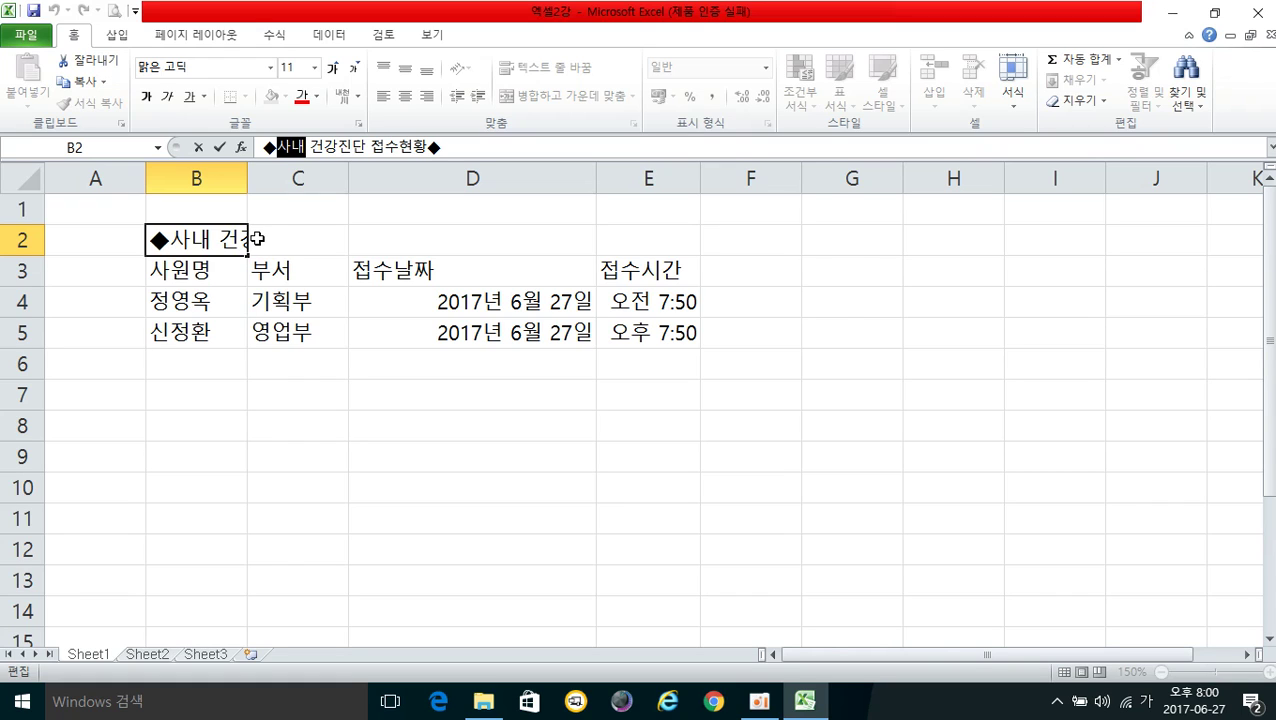
pyautogui.press('Hangul_Hanja')
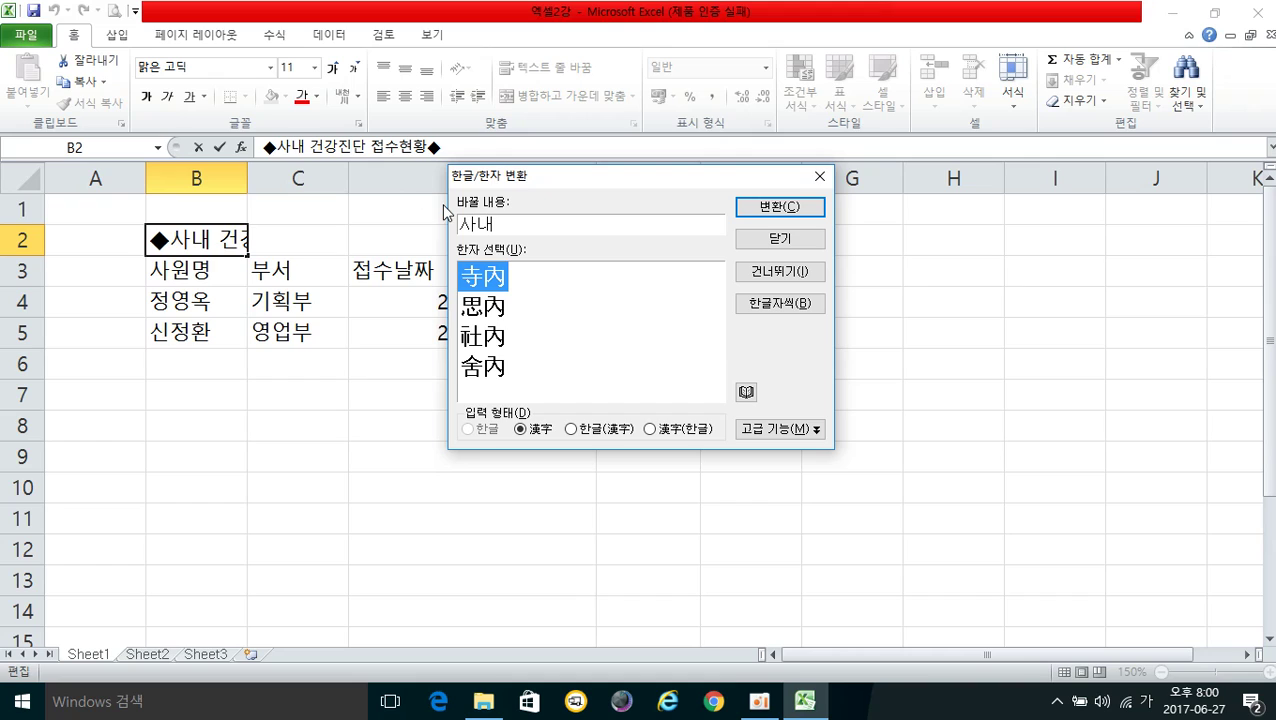
pyautogui.click(494, 345)
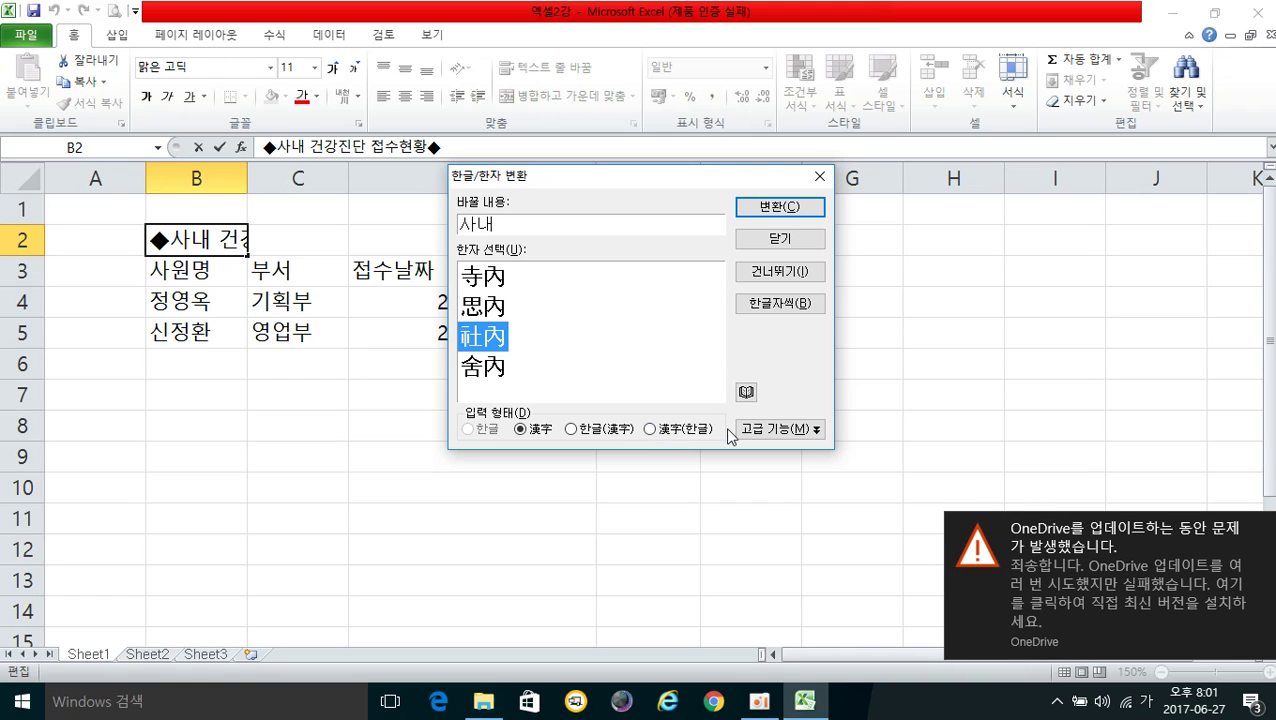
pyautogui.click(580, 438)
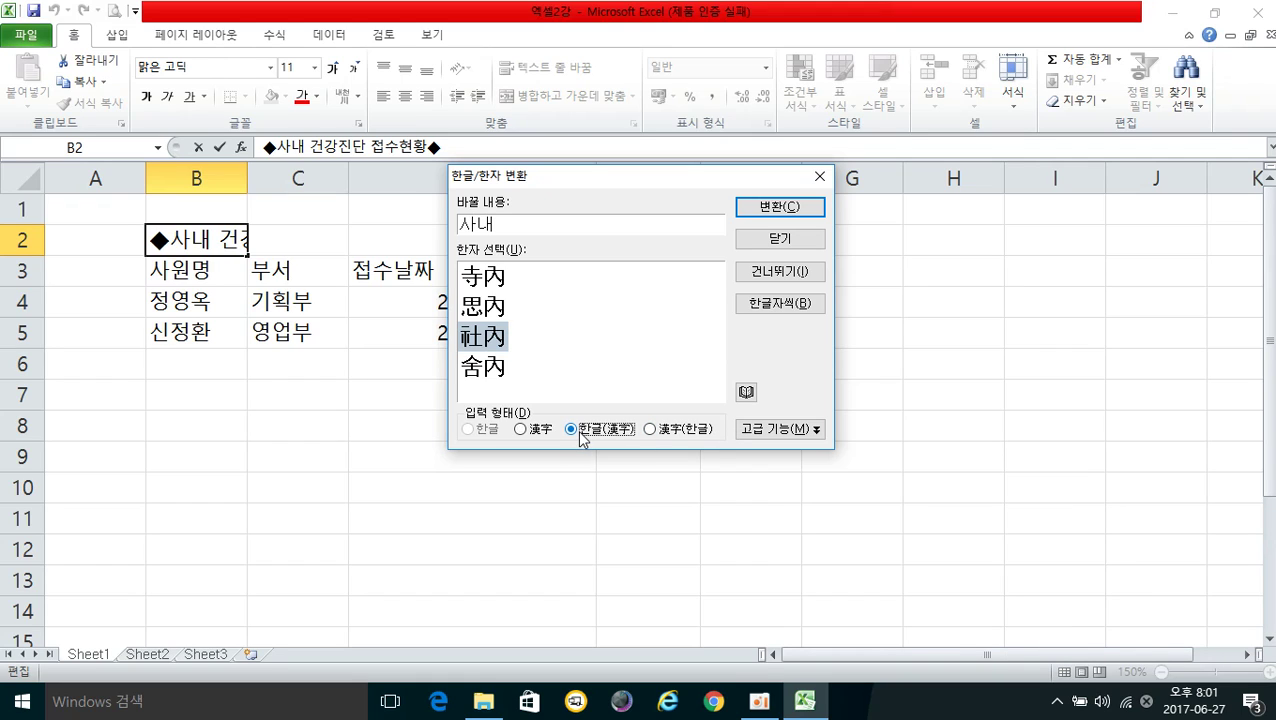
pyautogui.click(781, 209)
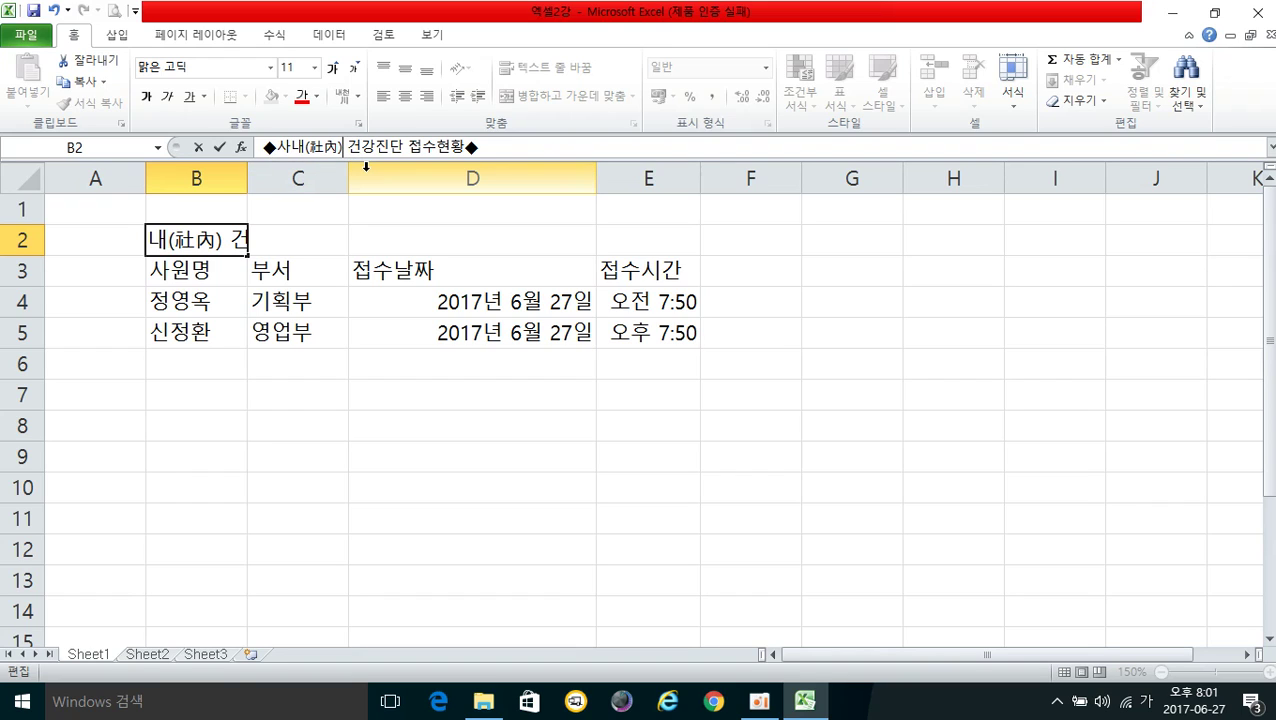
pyautogui.press('Return')
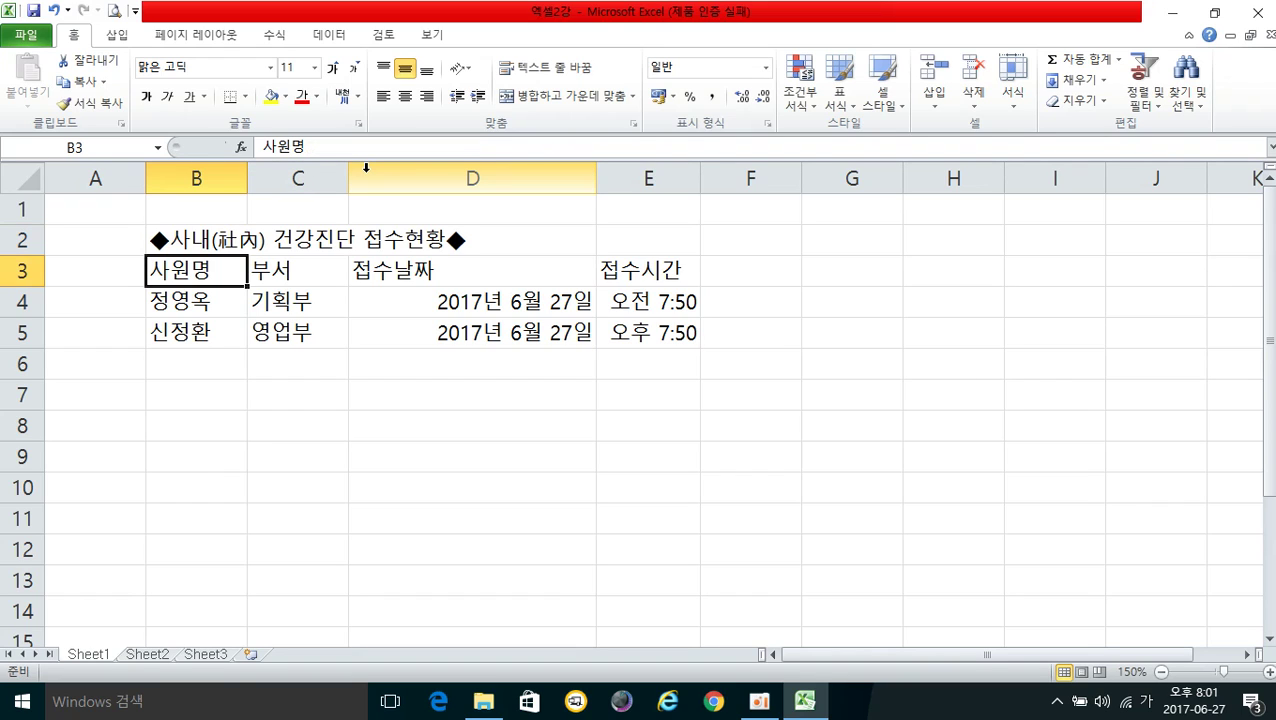
pyautogui.click(323, 457)
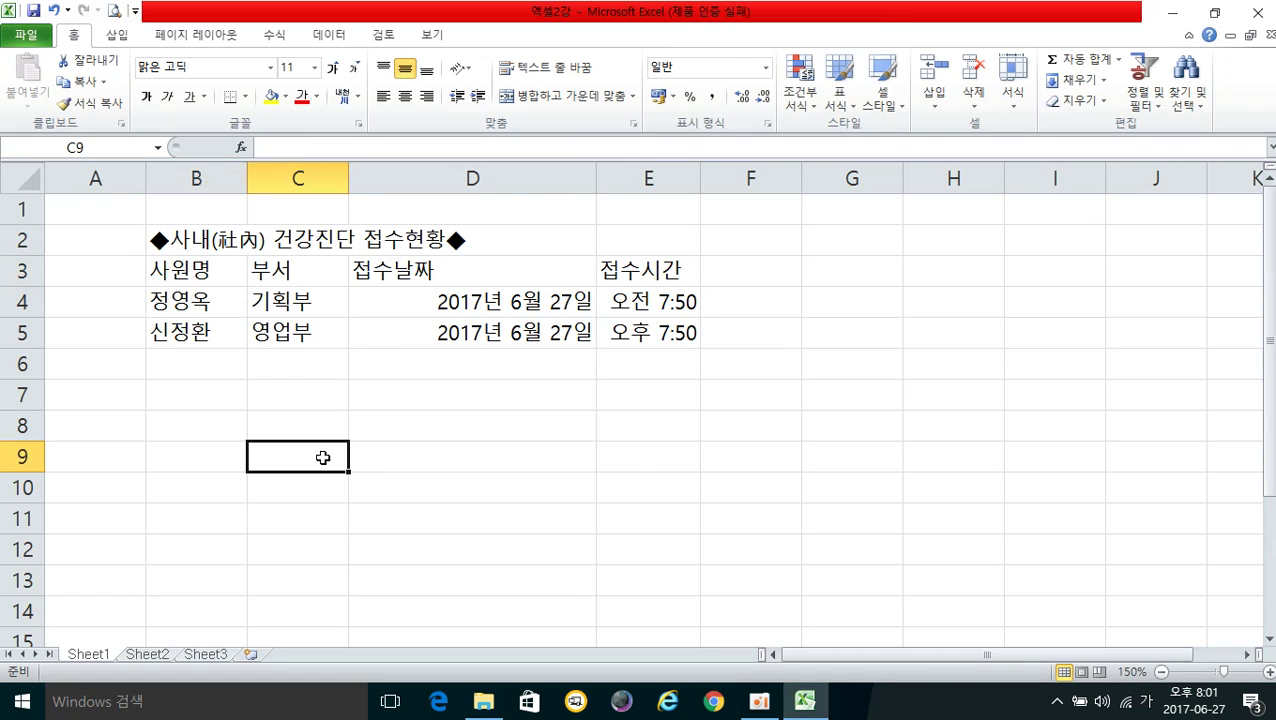
# Enter the circled number ① in cell B7, using the special characters of the consonant ㅇ, and commit the entry
pyautogui.click(205, 397)
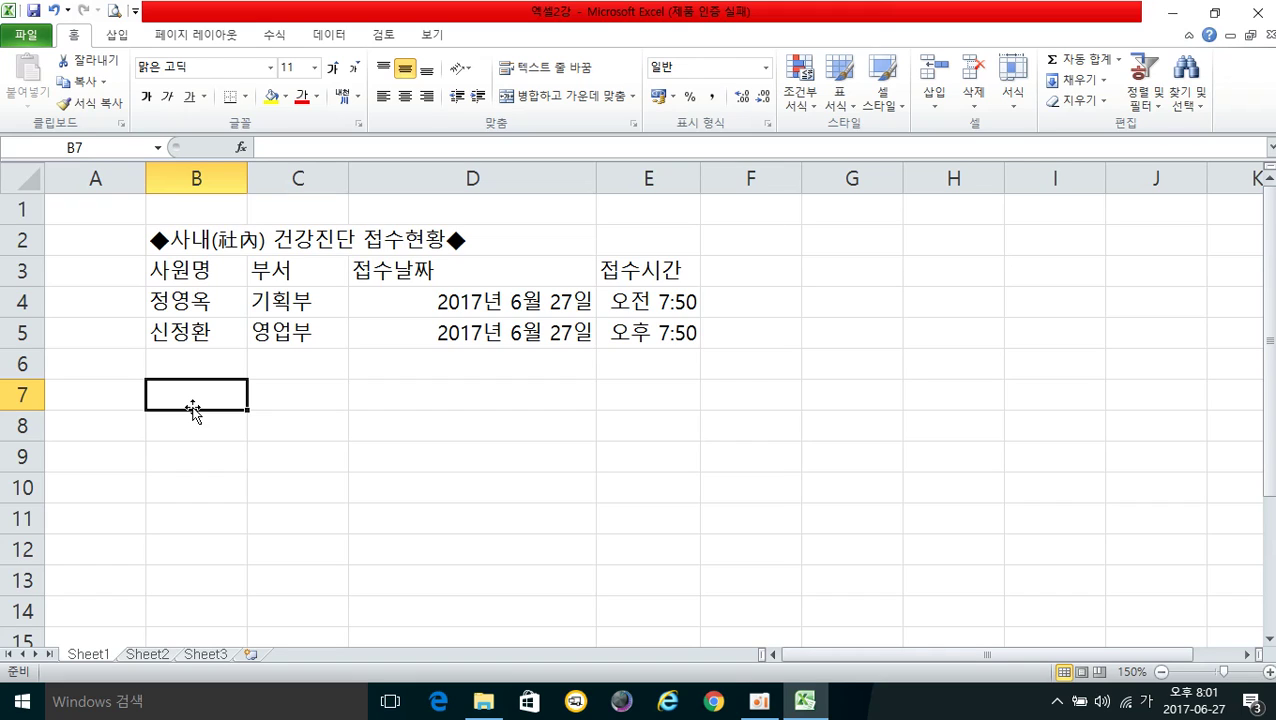
pyautogui.write('ㅇ')
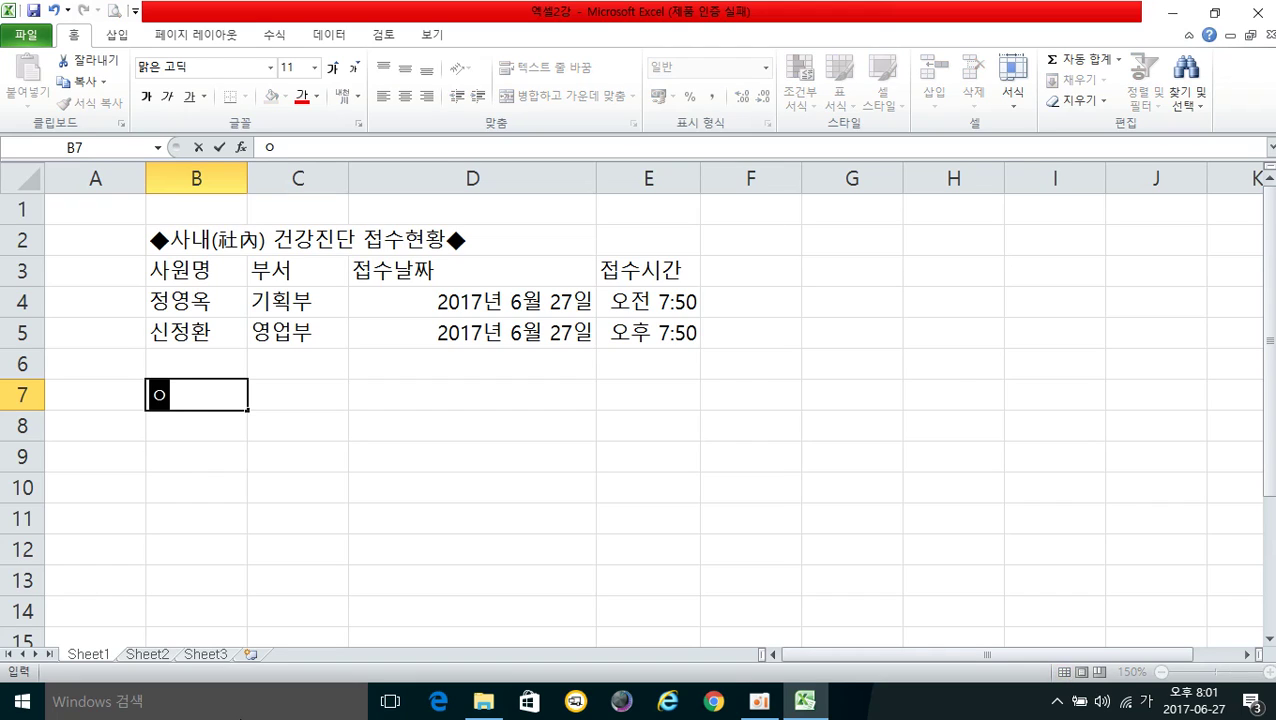
pyautogui.press('Hangul_Hanja')
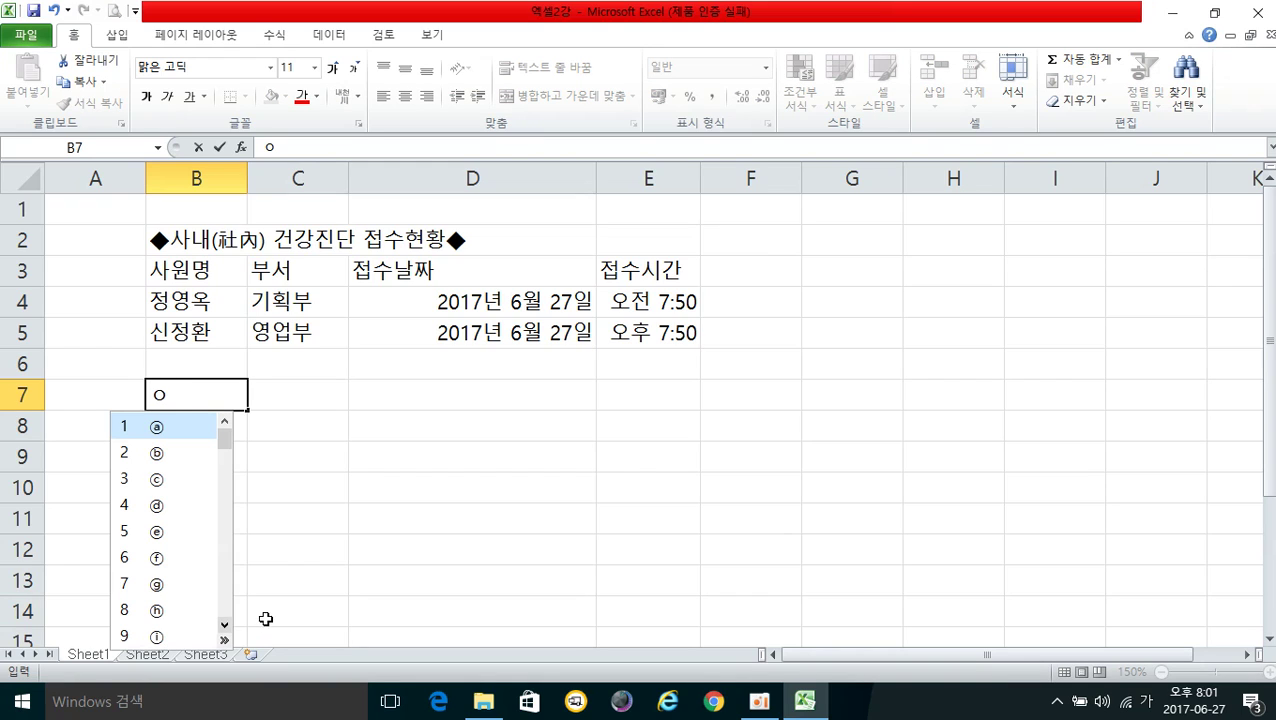
pyautogui.click(224, 640)
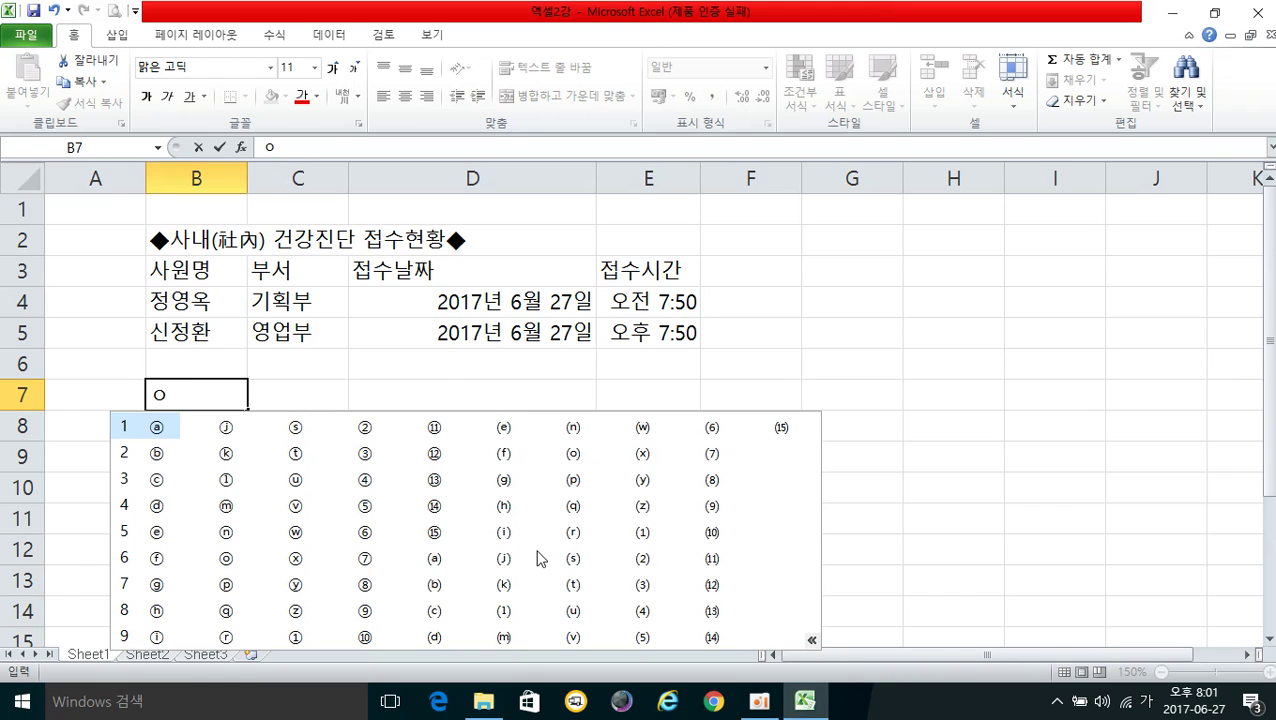
pyautogui.click(296, 637)
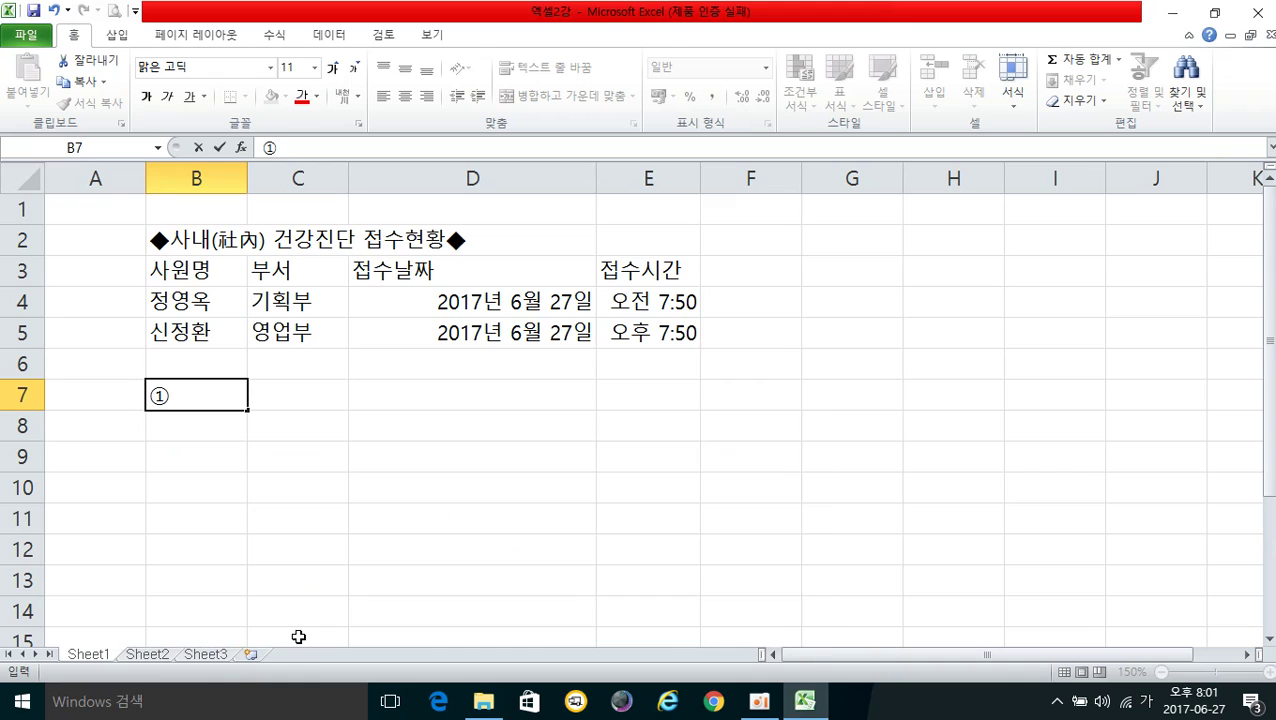
pyautogui.press('Return')
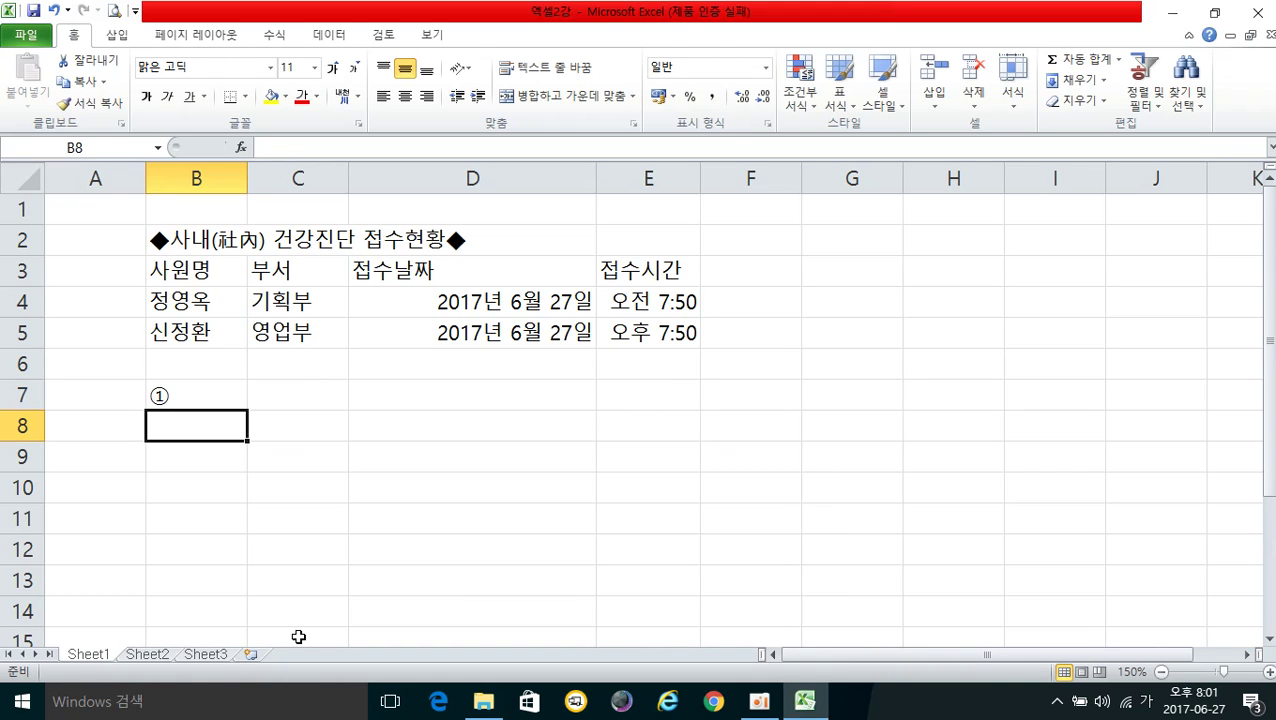
# Enter the circled number ② in cell B8 from the ㅇ special characters and commit the entry
pyautogui.write('ㅇ')
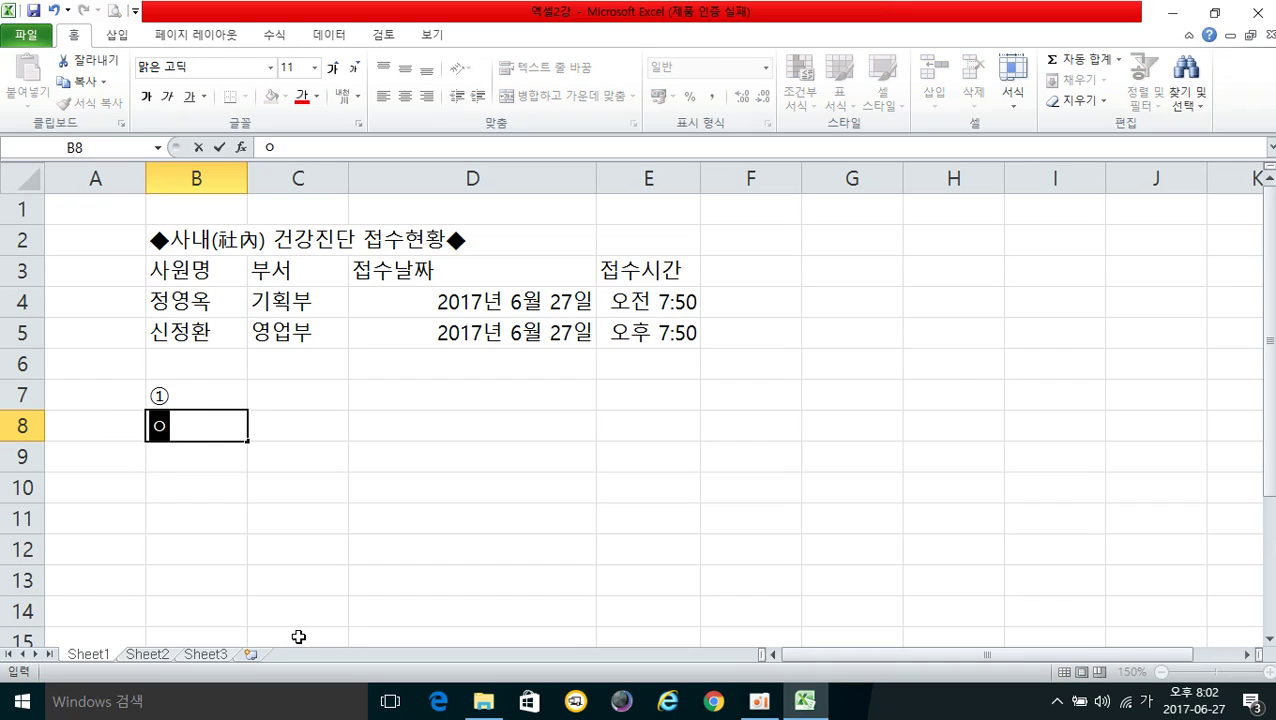
pyautogui.press('Hangul_Hanja')
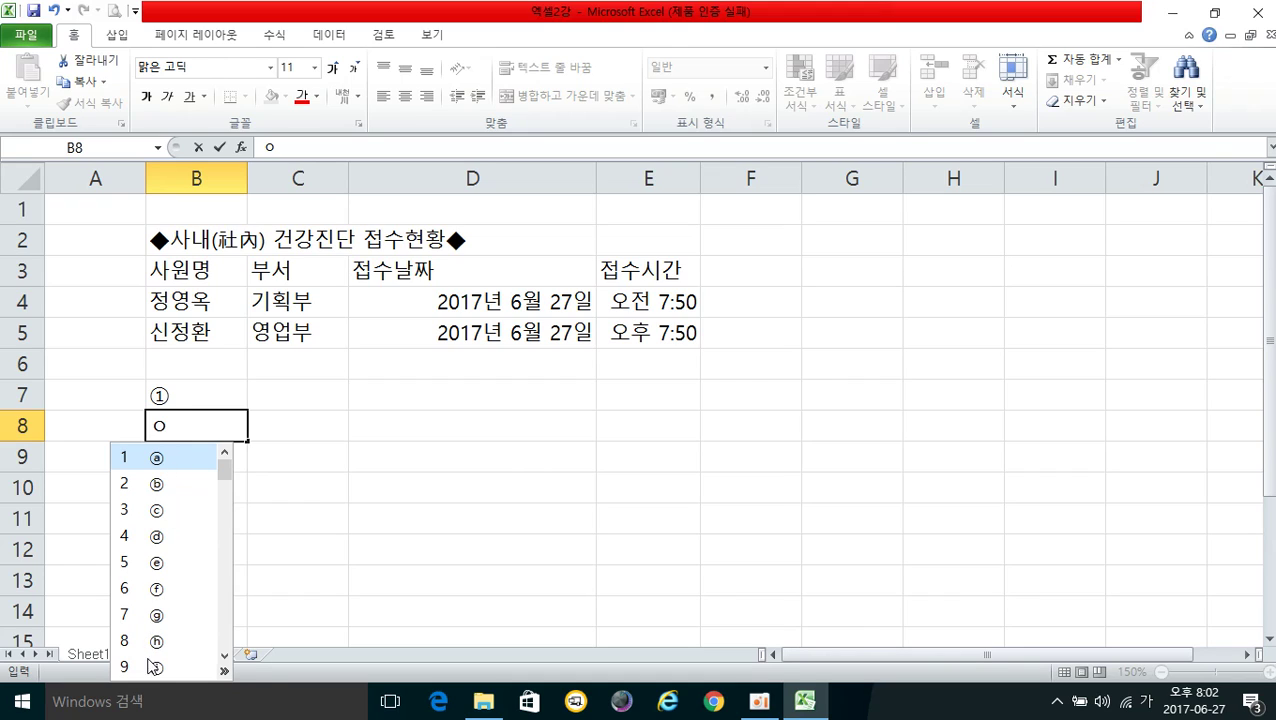
pyautogui.click(226, 672)
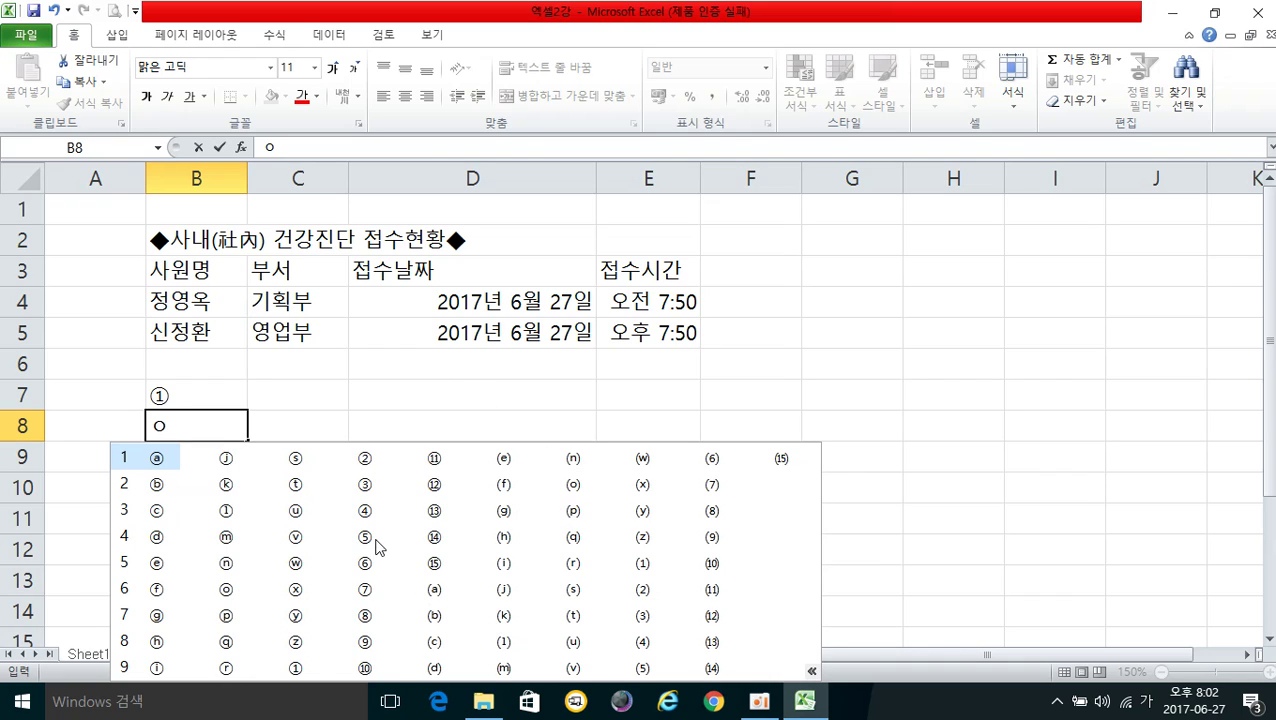
pyautogui.press('Escape')
pyautogui.press('Hangul_Hanja')
pyautogui.press('2')
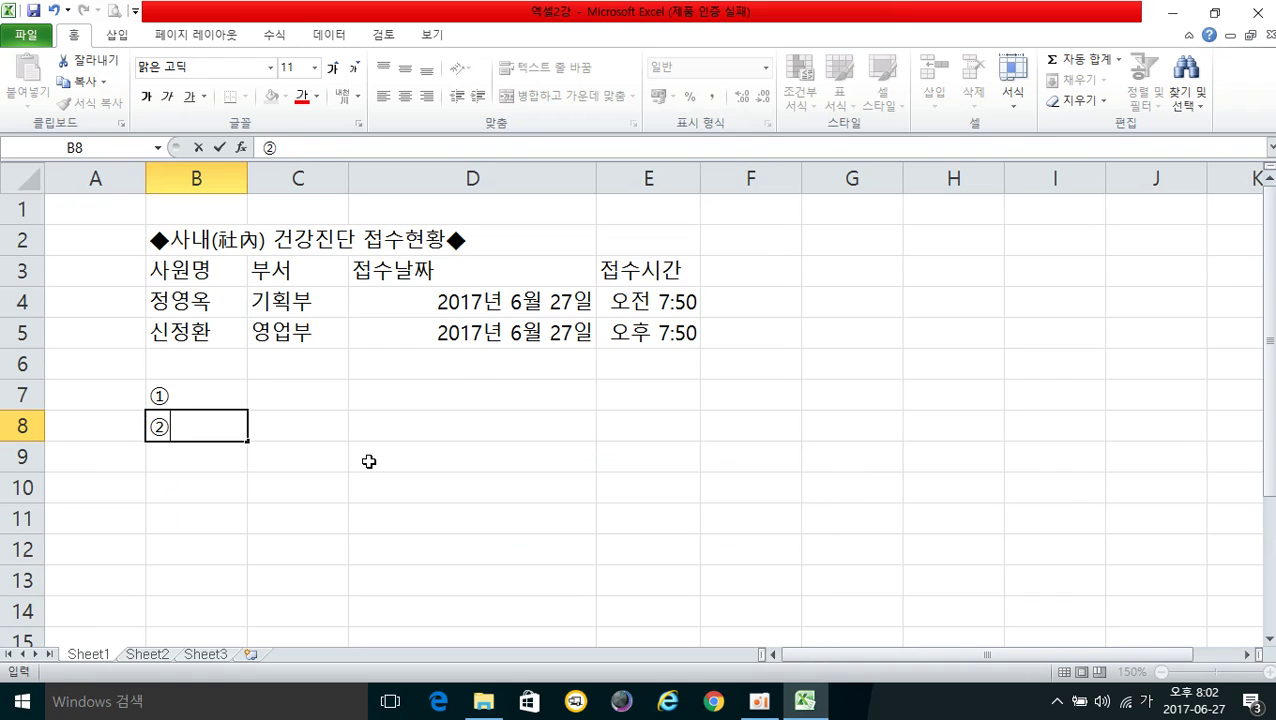
pyautogui.press('Return')
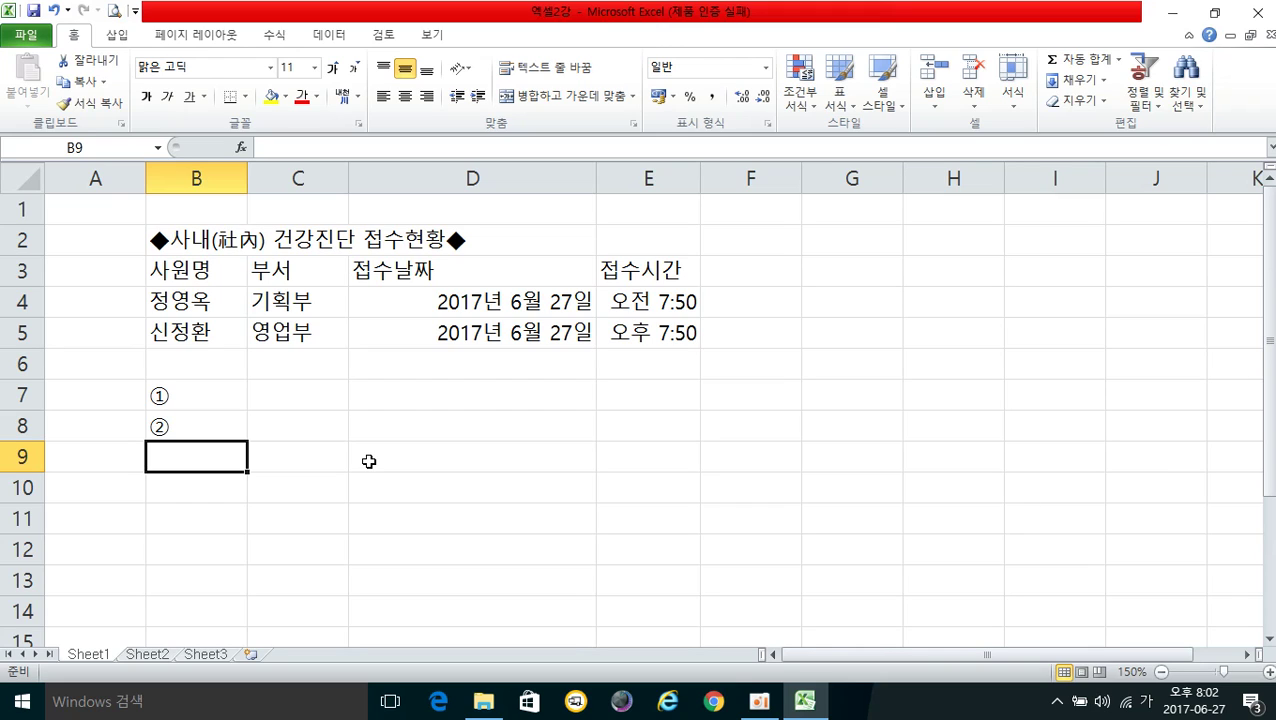
# Enter the unit symbol ㎠ in cell C7, using the special characters of the consonant ㄹ, and commit the entry
pyautogui.click(322, 403)
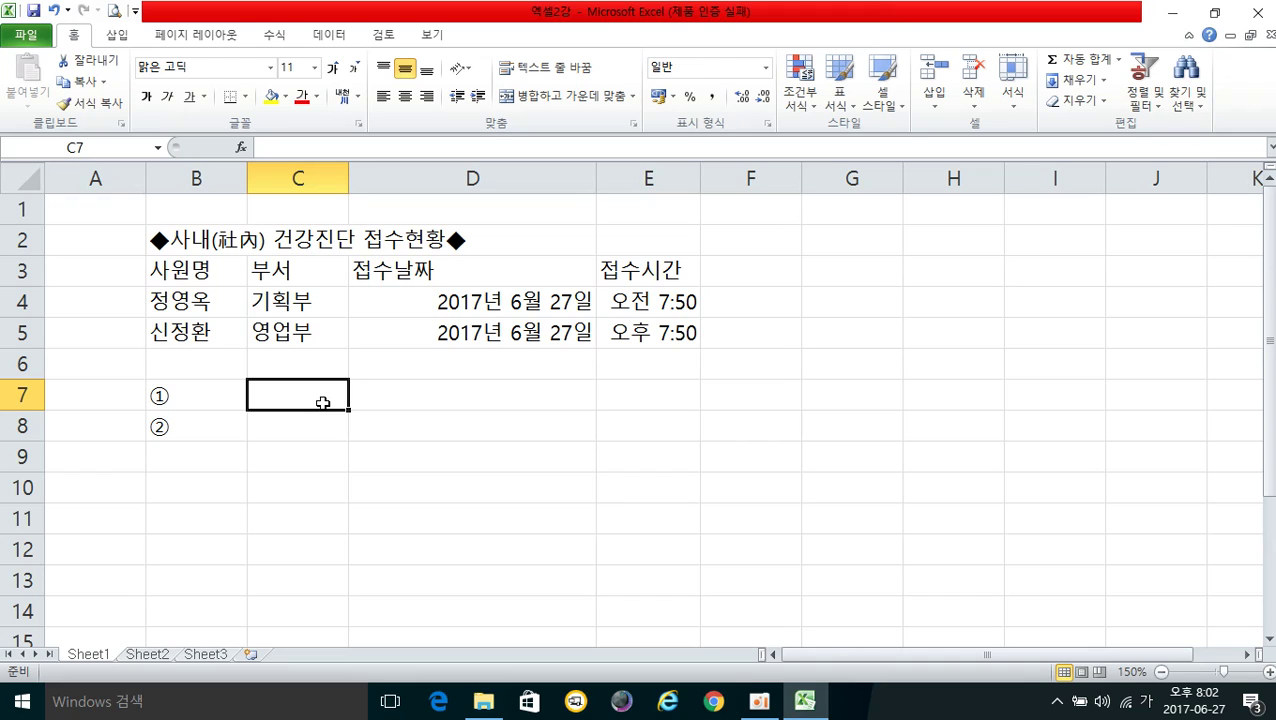
pyautogui.write('ㄹ')
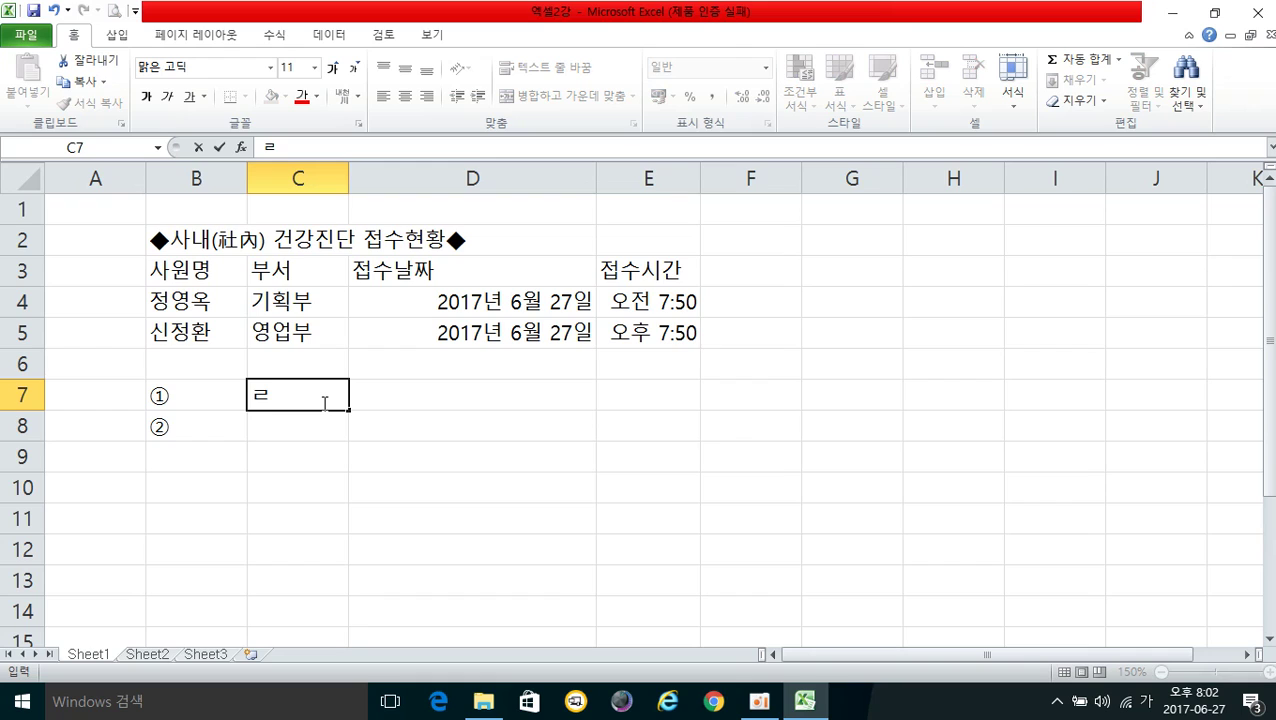
pyautogui.press('Hangul_Hanja')
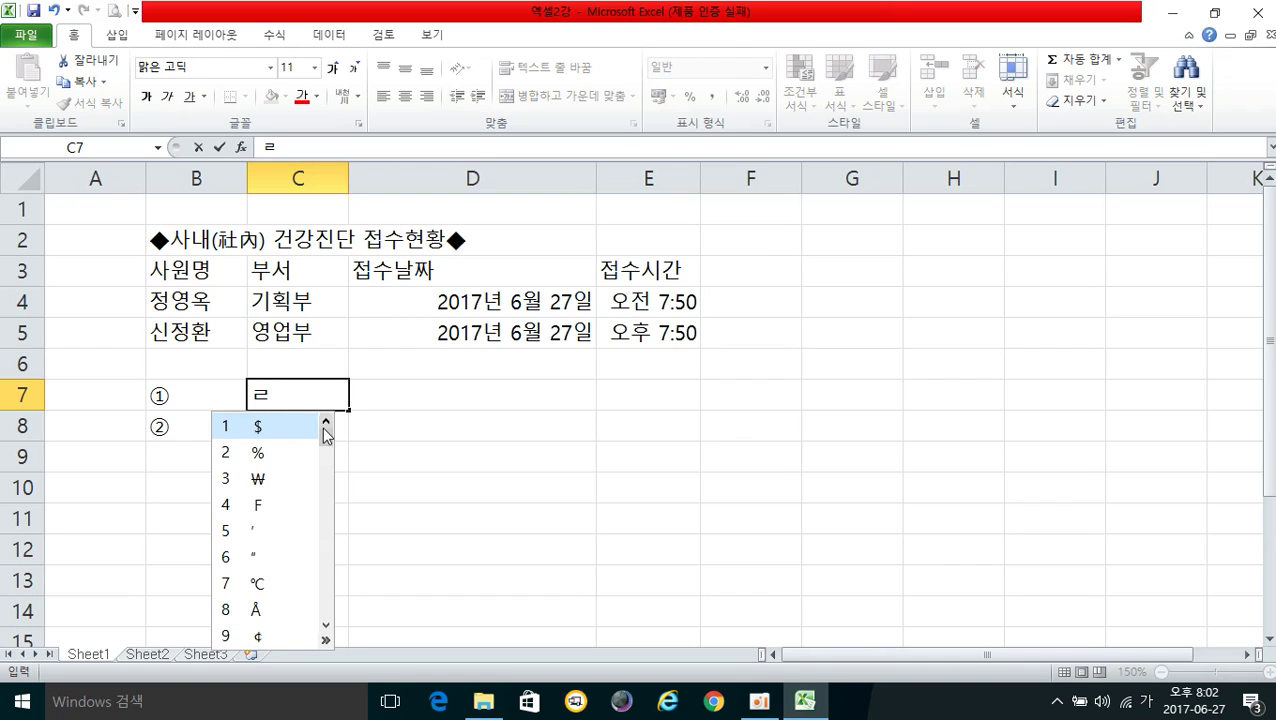
pyautogui.click(326, 640)
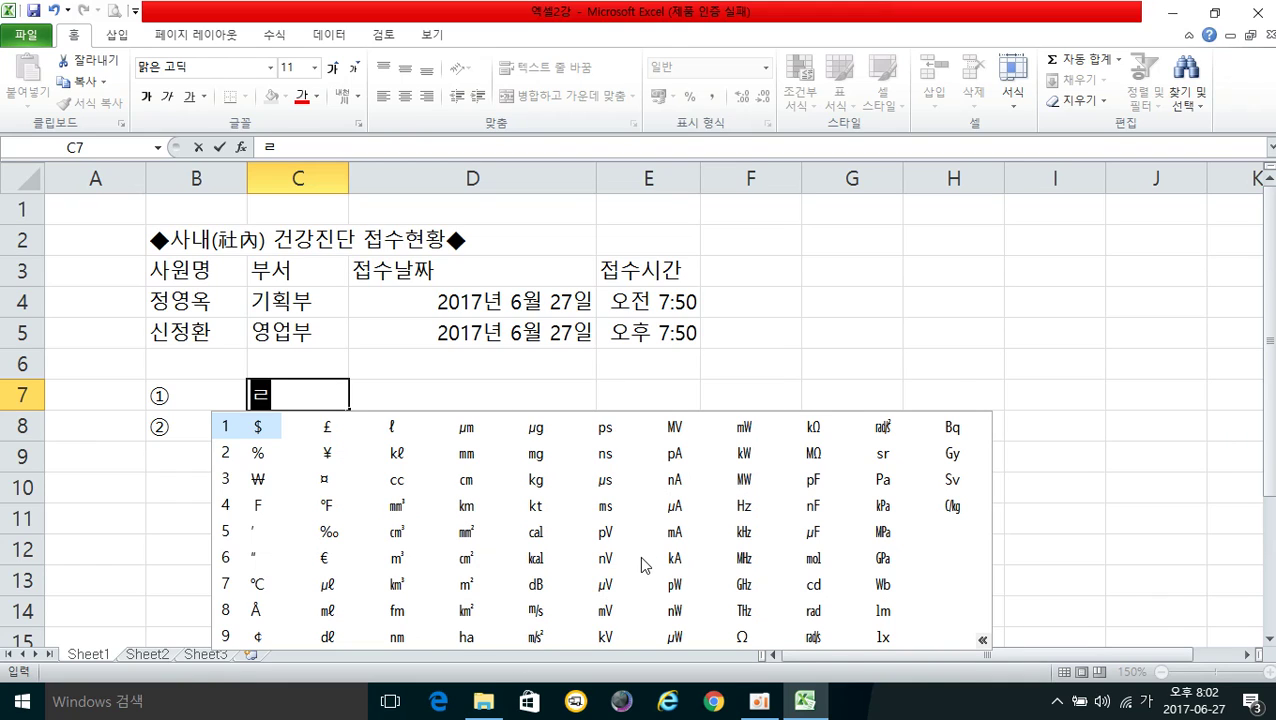
pyautogui.click(466, 560)
pyautogui.press('Return')
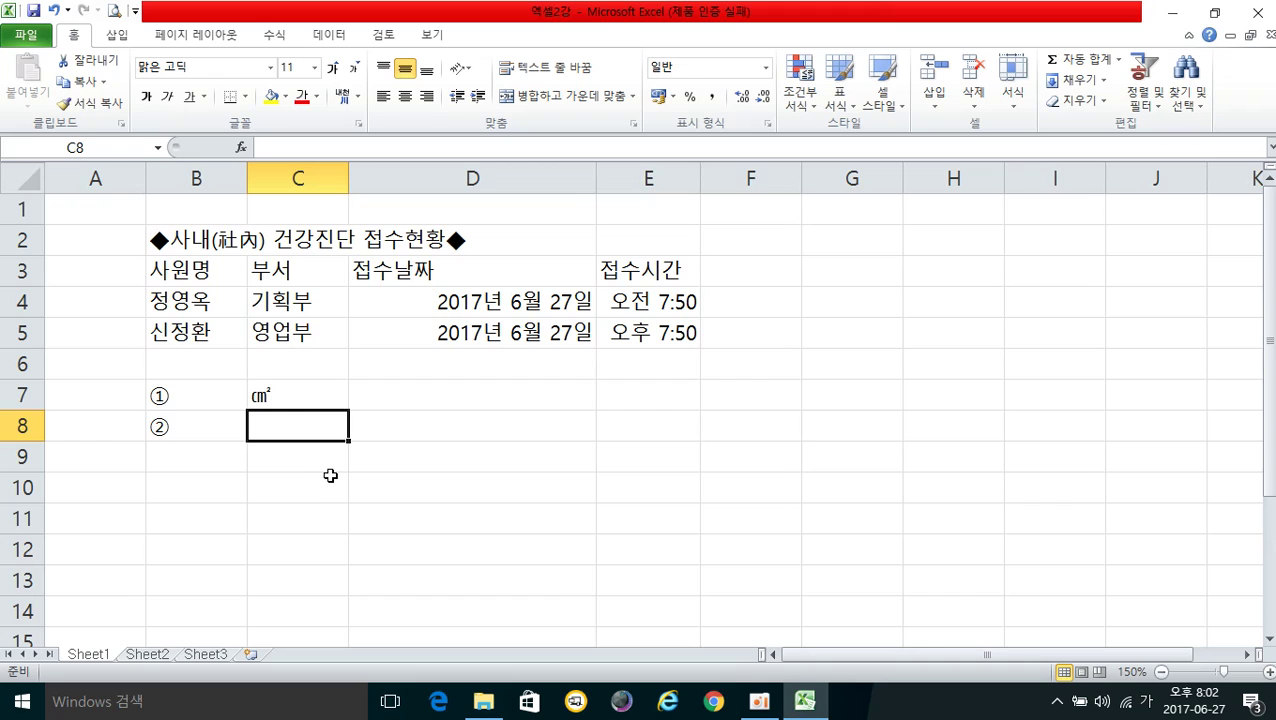
# Open the Symbol dialog for cell C8, move it clear of the entries, and set the symbol font to Wingdings
pyautogui.click(118, 37)
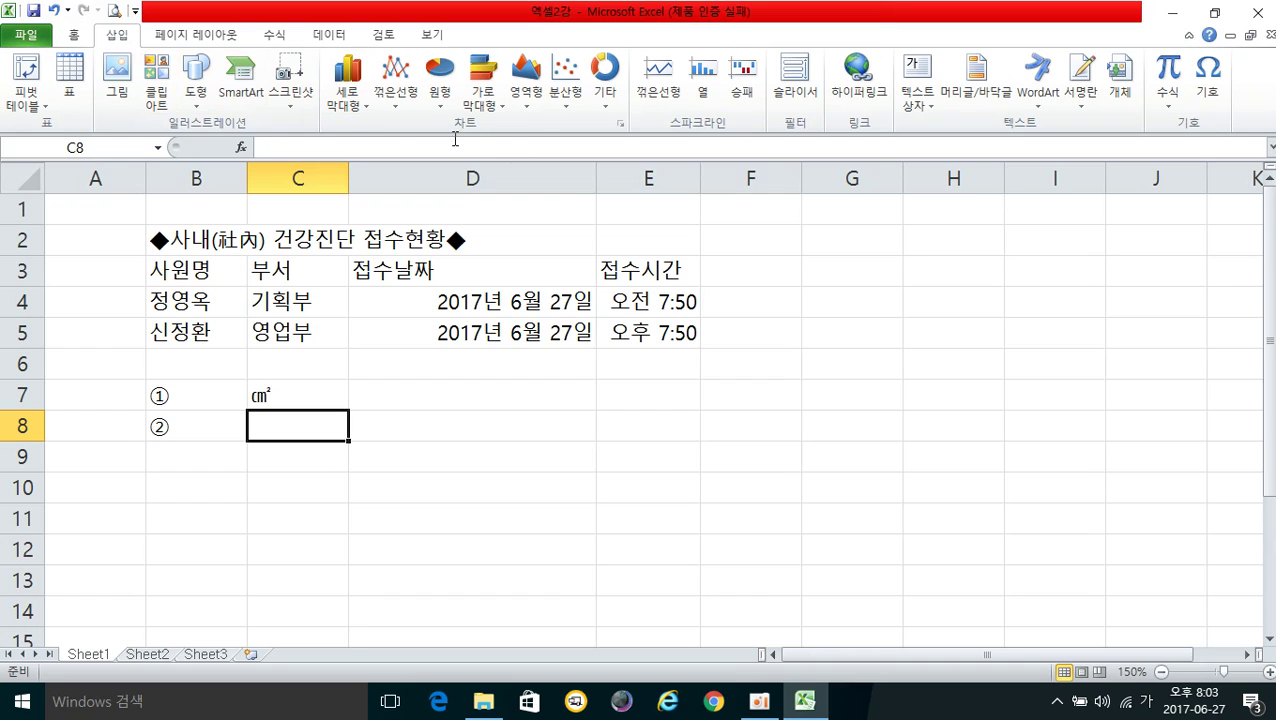
pyautogui.click(1208, 95)
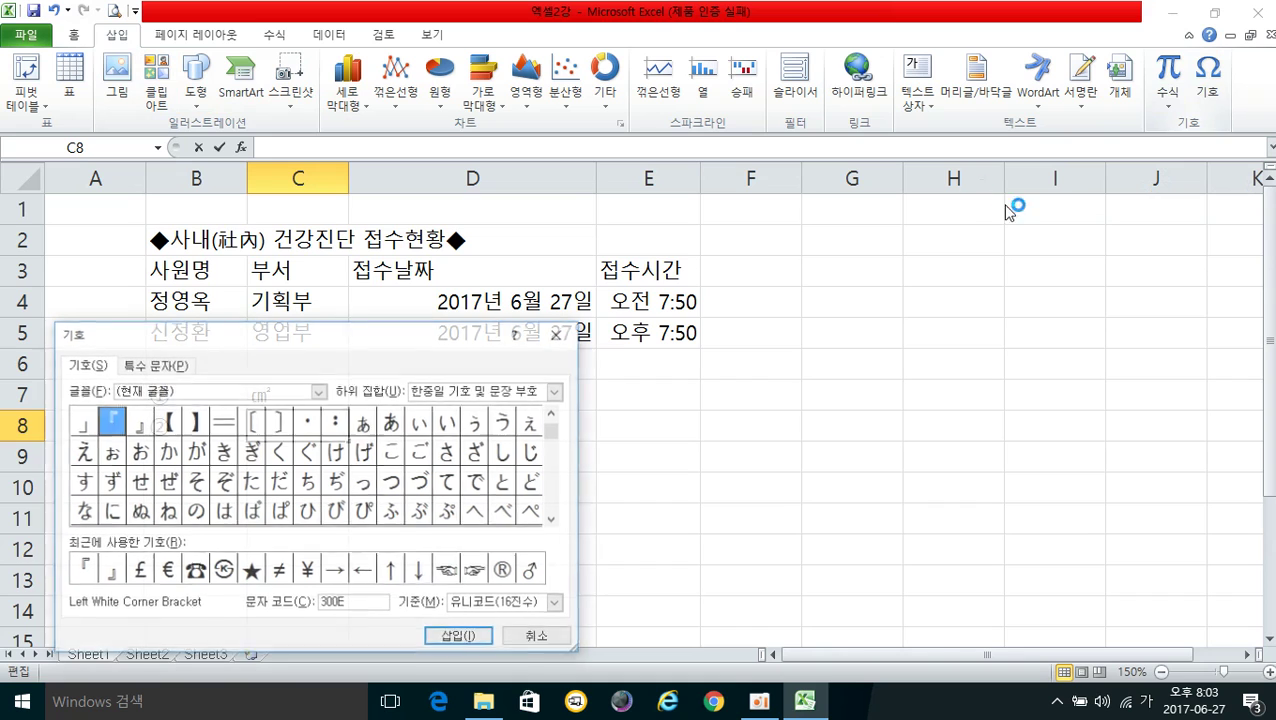
pyautogui.moveTo(314, 343); pyautogui.dragTo(820, 180)
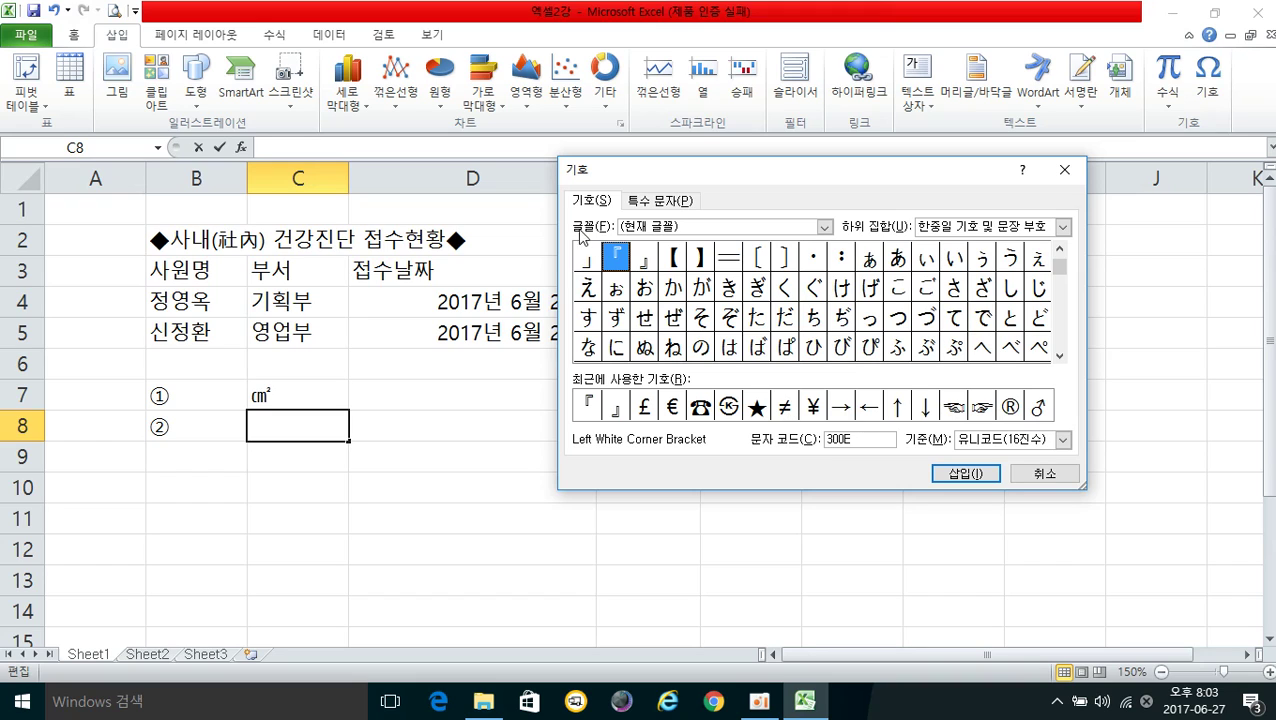
pyautogui.click(823, 230)
pyautogui.scroll(-5, 789, 268)
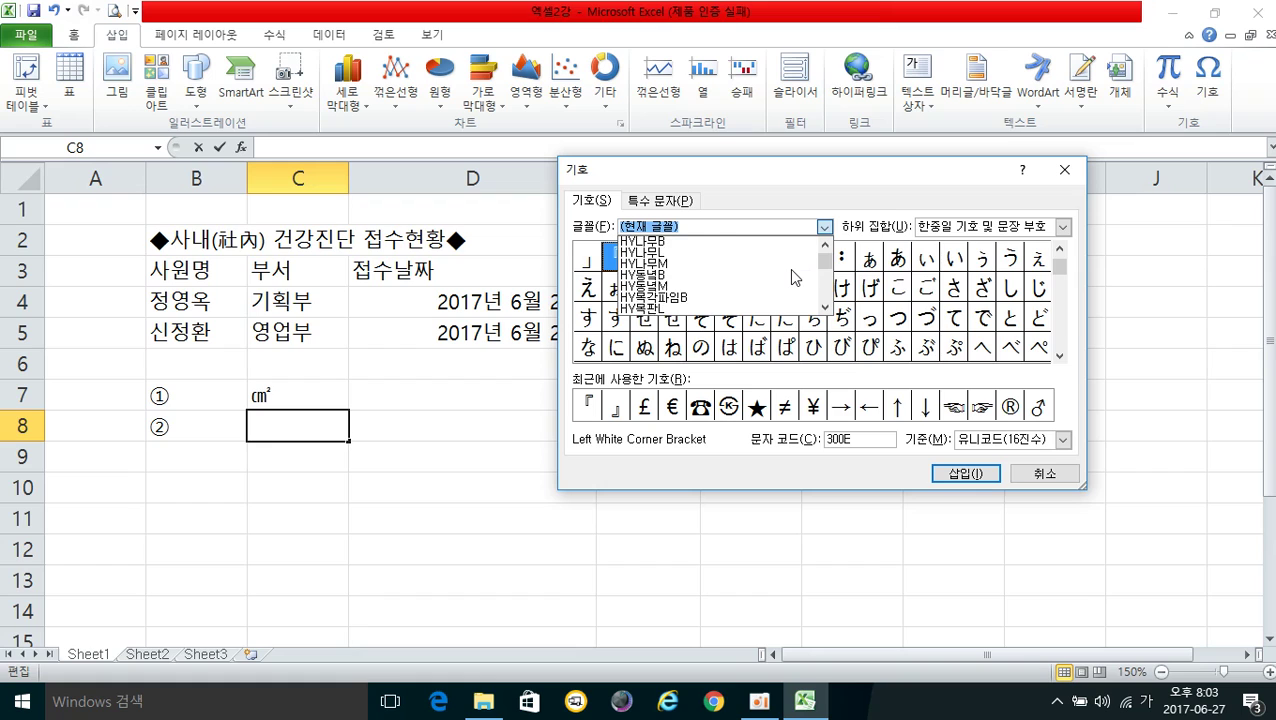
pyautogui.moveTo(823, 270); pyautogui.dragTo(823, 295)
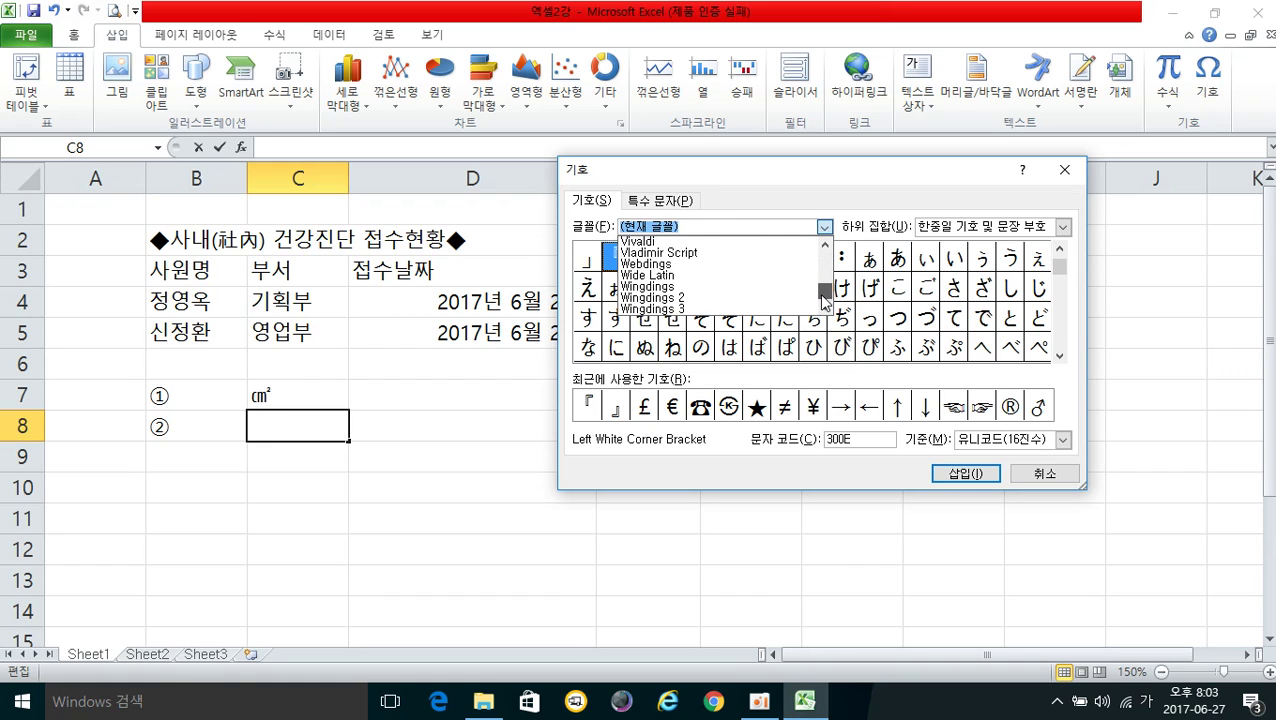
pyautogui.click(708, 290)
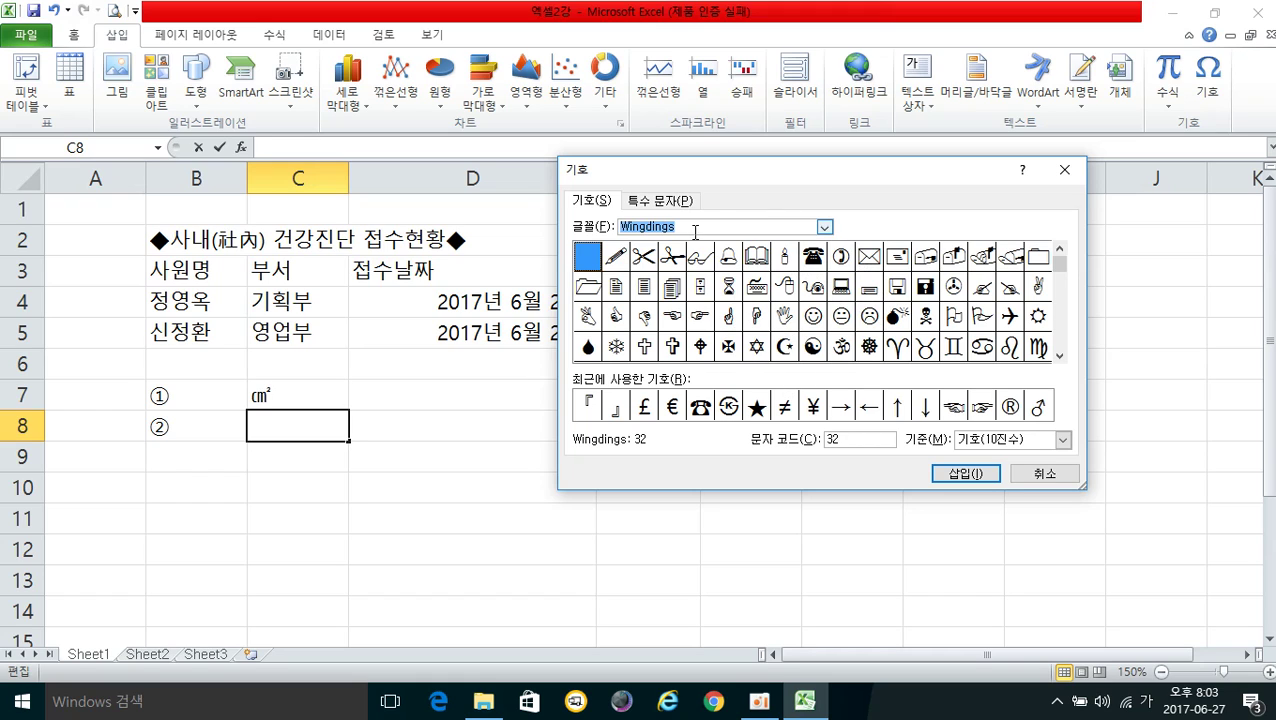
# Look through the Wingdings 2 symbols and switch the symbol font to Wingdings 3
pyautogui.click(824, 228)
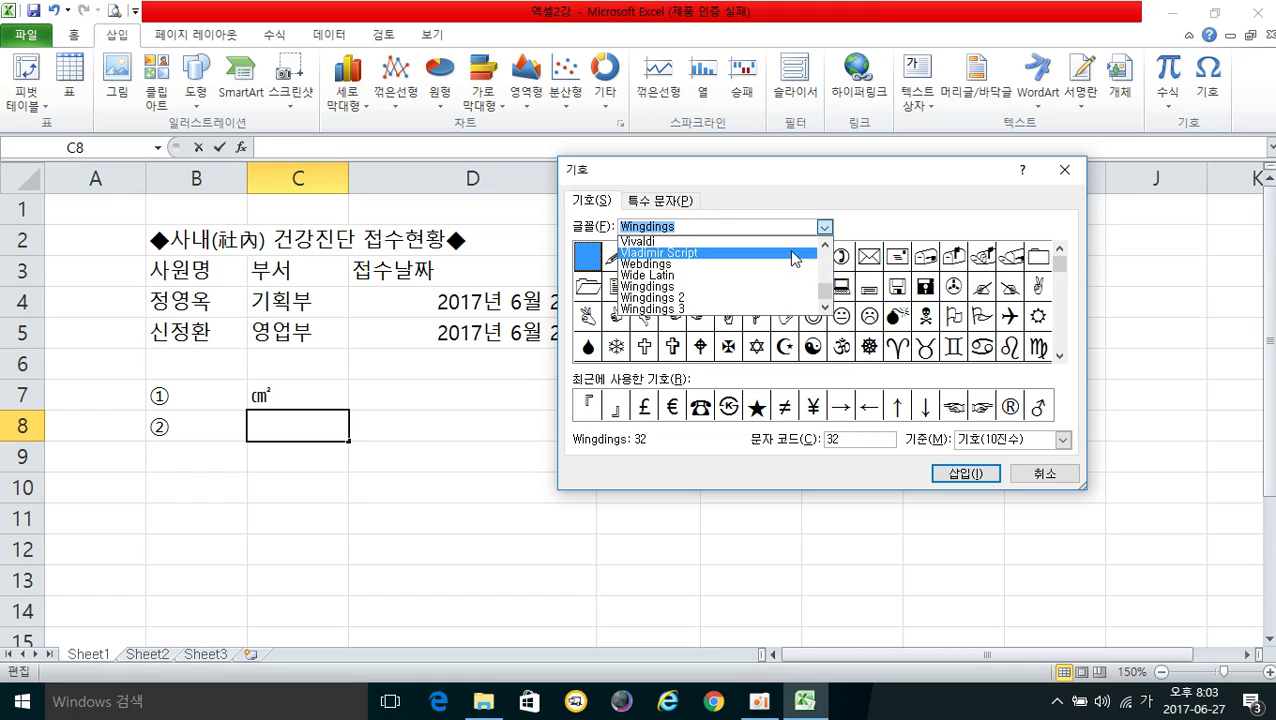
pyautogui.click(766, 298)
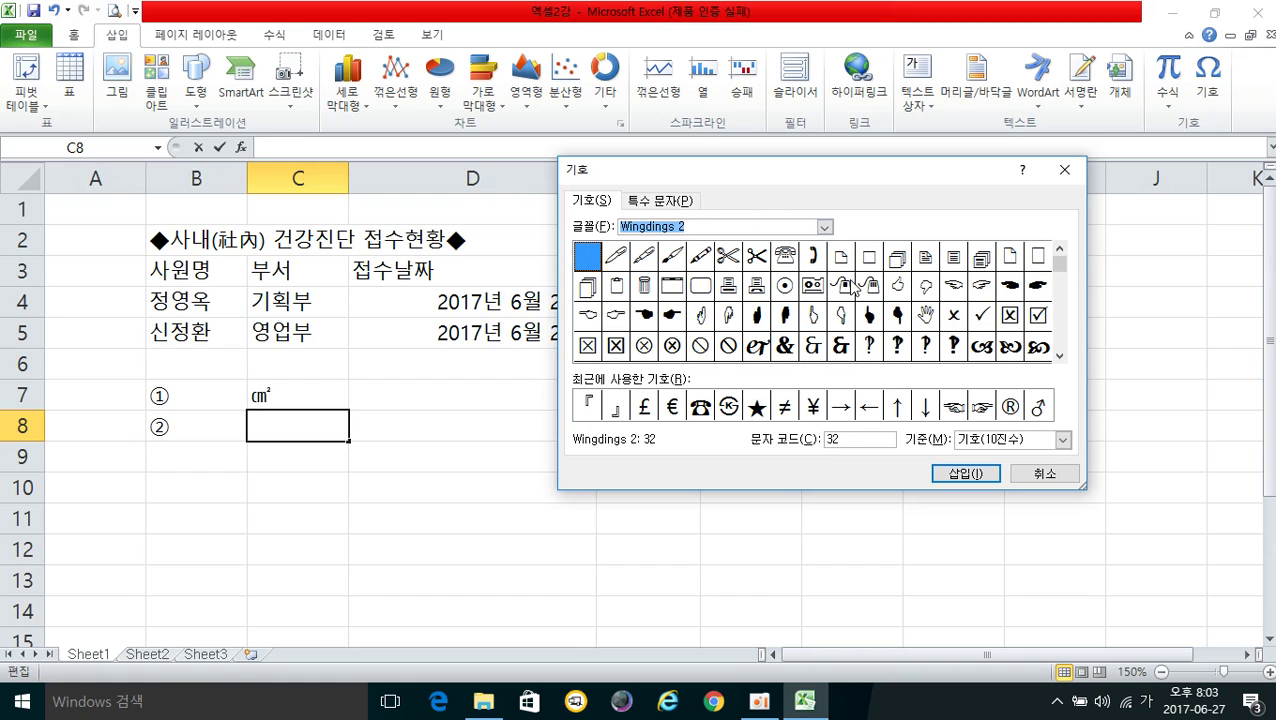
pyautogui.click(824, 228)
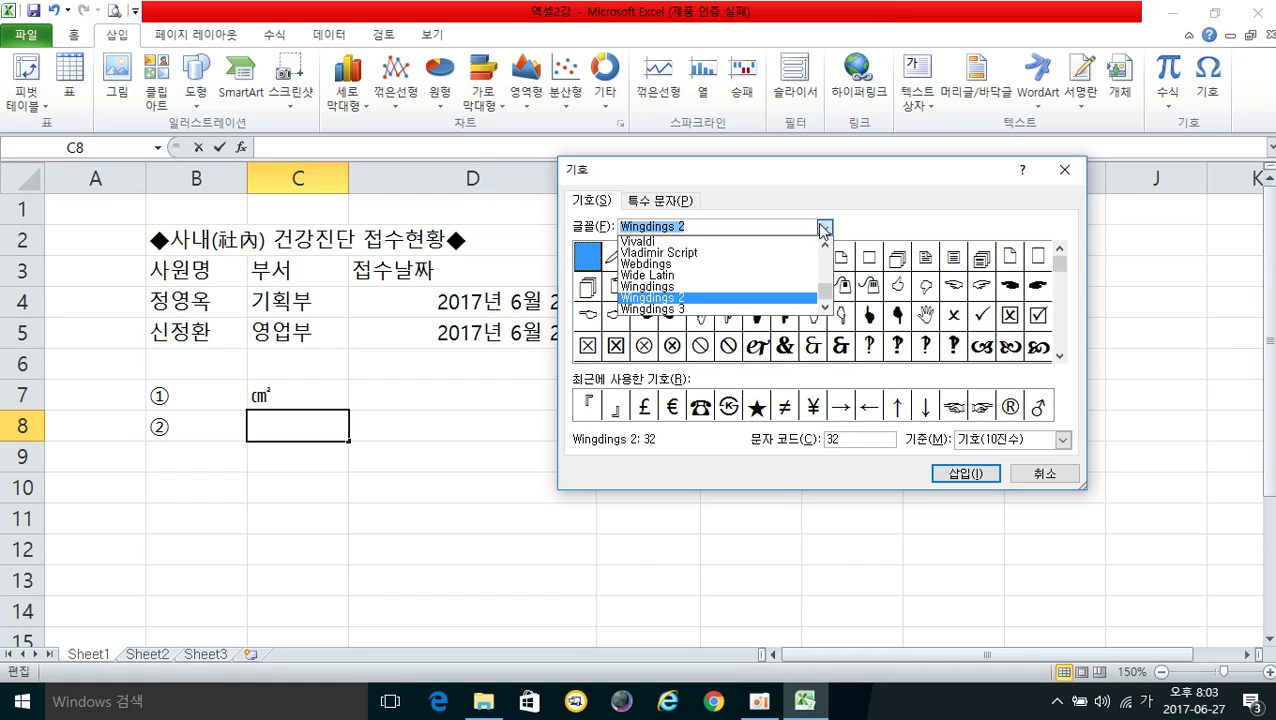
pyautogui.click(754, 310)
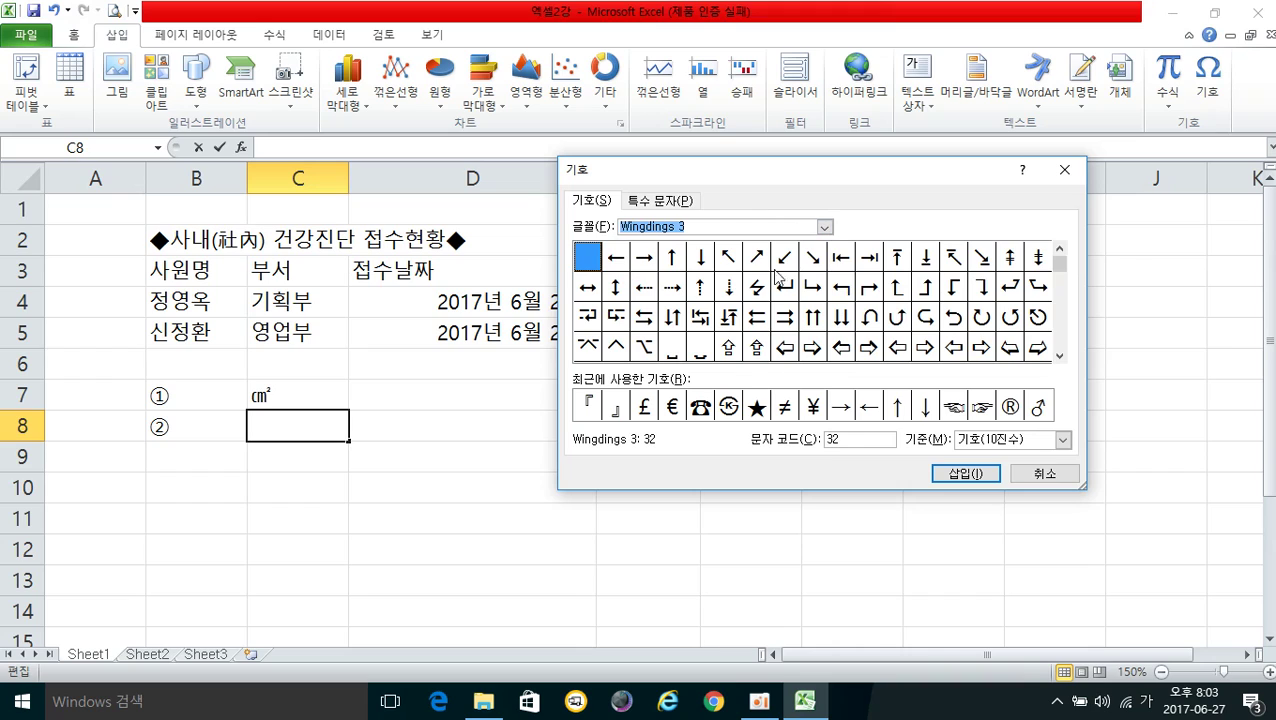
# Insert the outlined right arrow (code 91) and outlined left arrow (code 94) from Wingdings 3 into cell C8
pyautogui.click(812, 350)
pyautogui.click(955, 475)
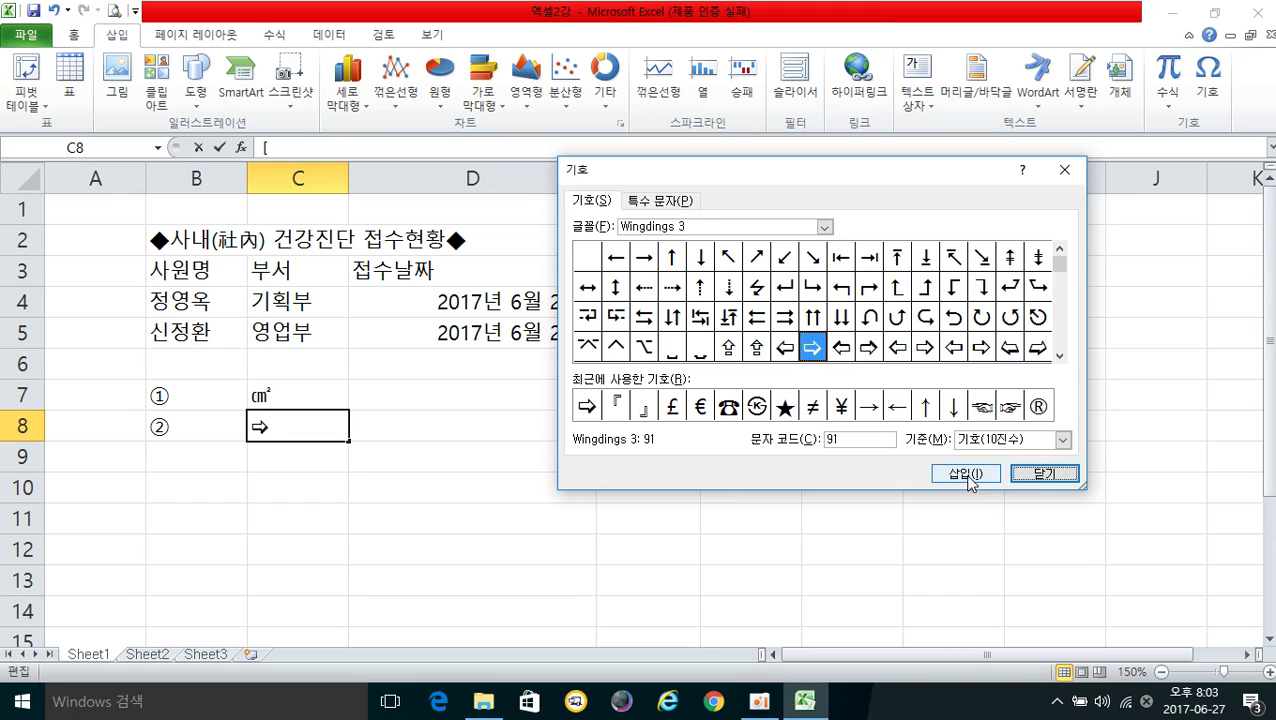
pyautogui.click(897, 350)
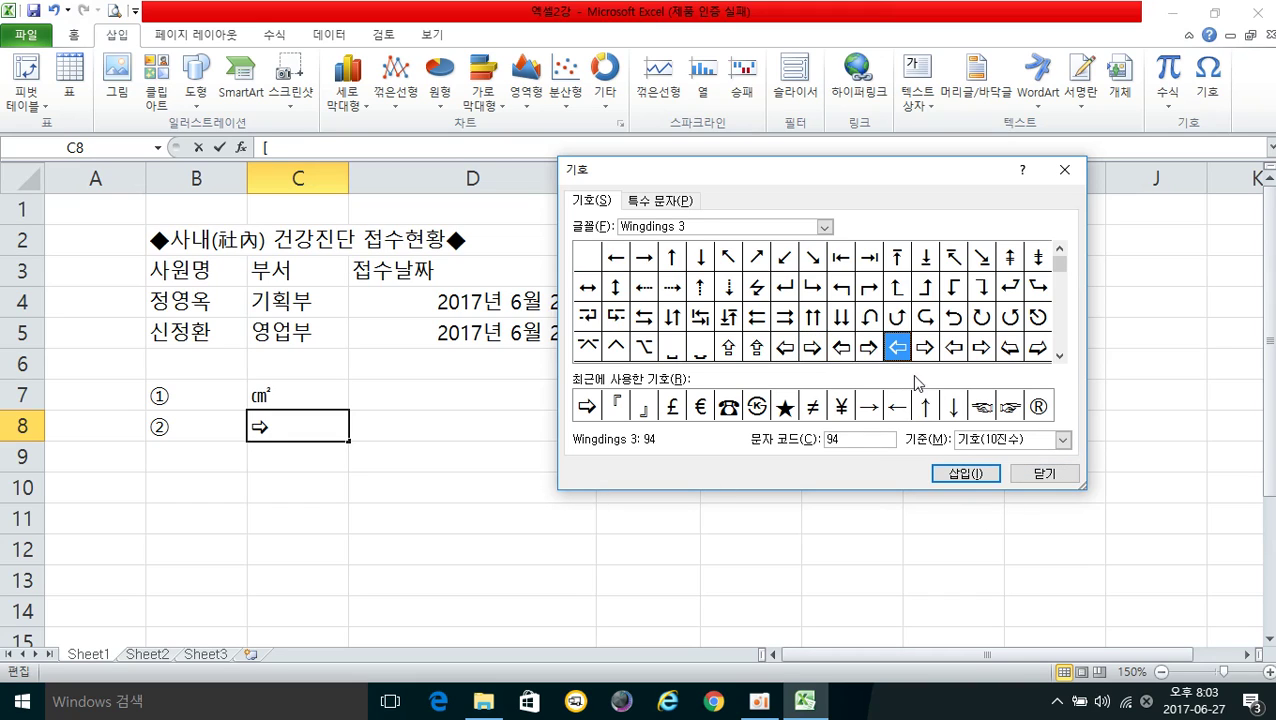
pyautogui.click(965, 474)
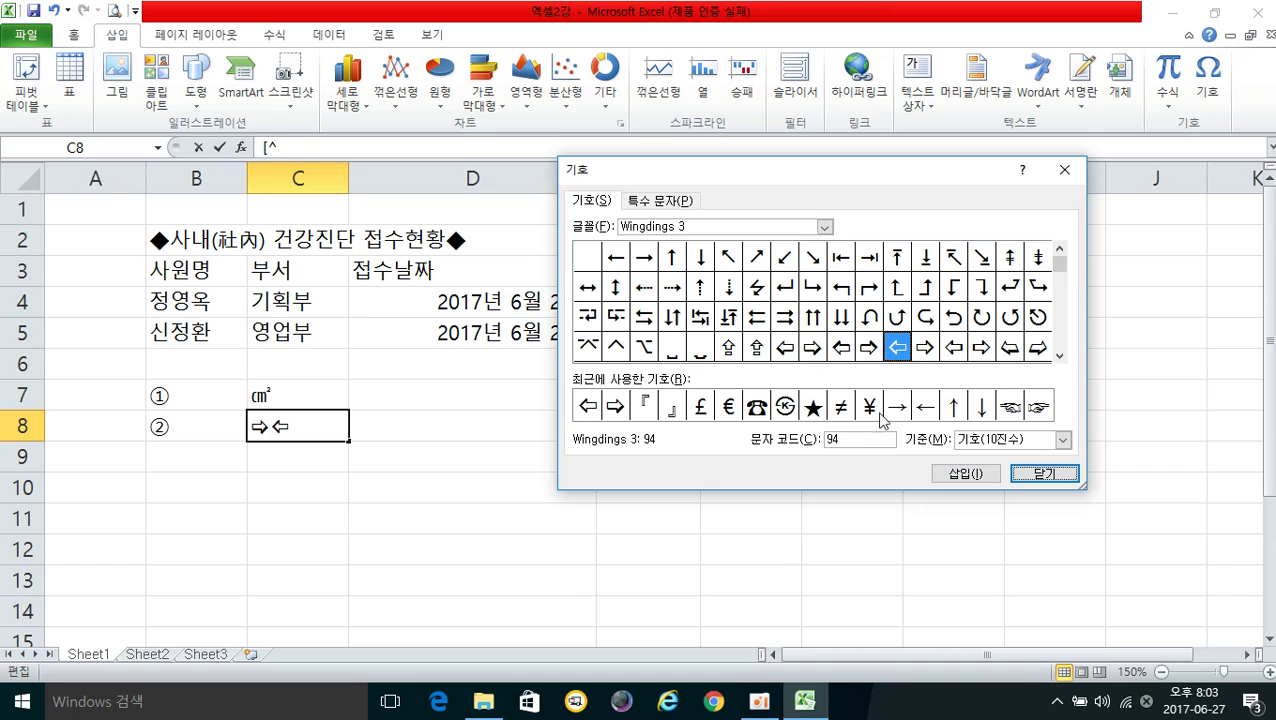
# Add the recently used ☎ symbol after the arrows in cell C8 and commit the entry
pyautogui.click(763, 412)
pyautogui.click(965, 474)
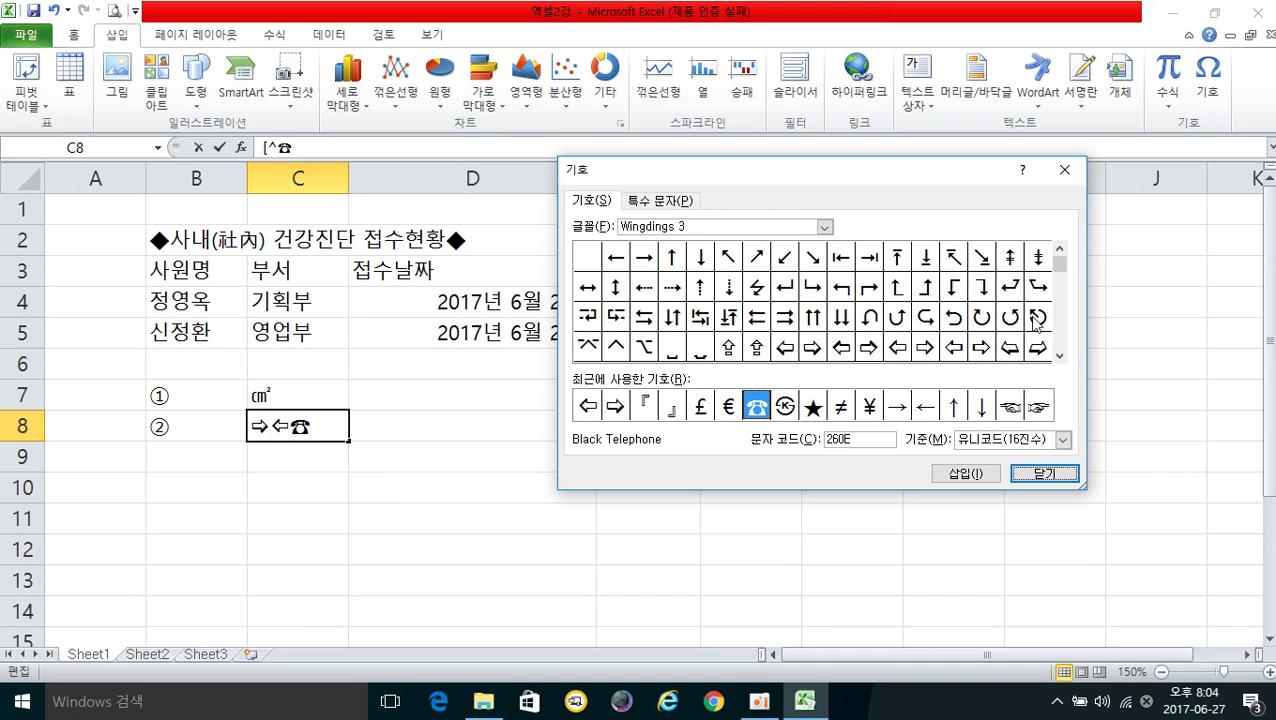
pyautogui.click(1045, 474)
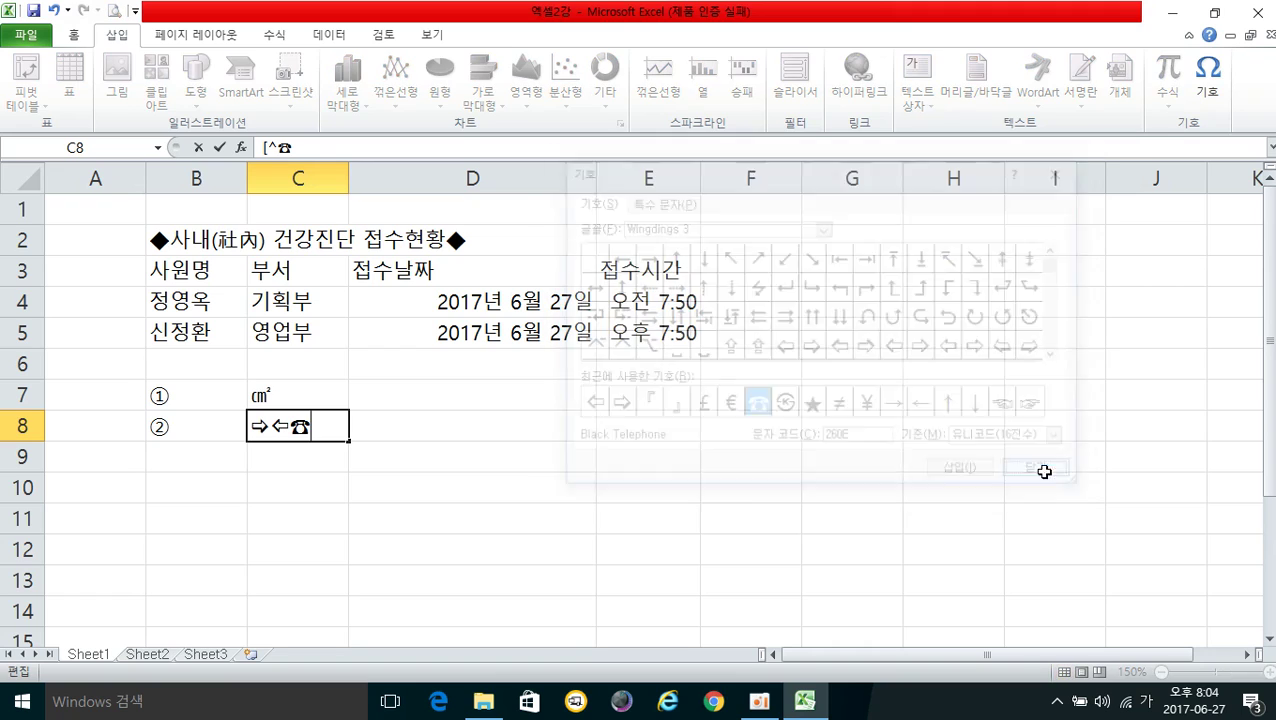
pyautogui.click(290, 466)
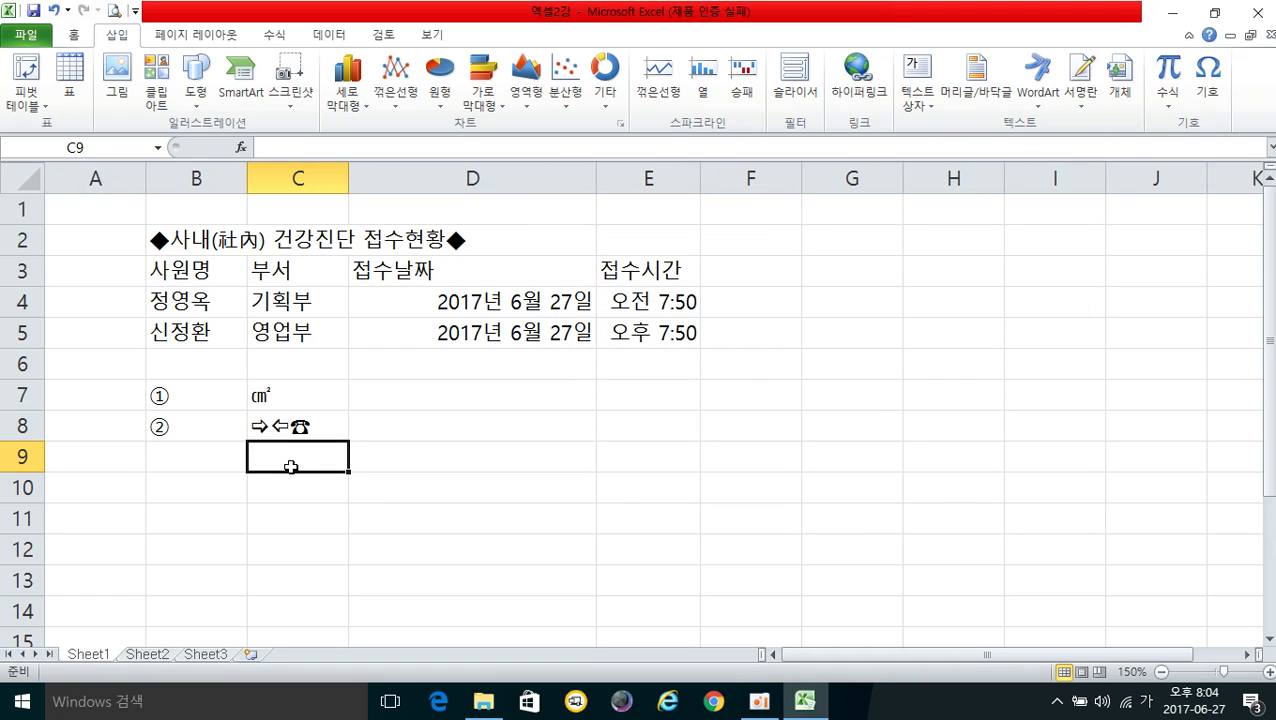